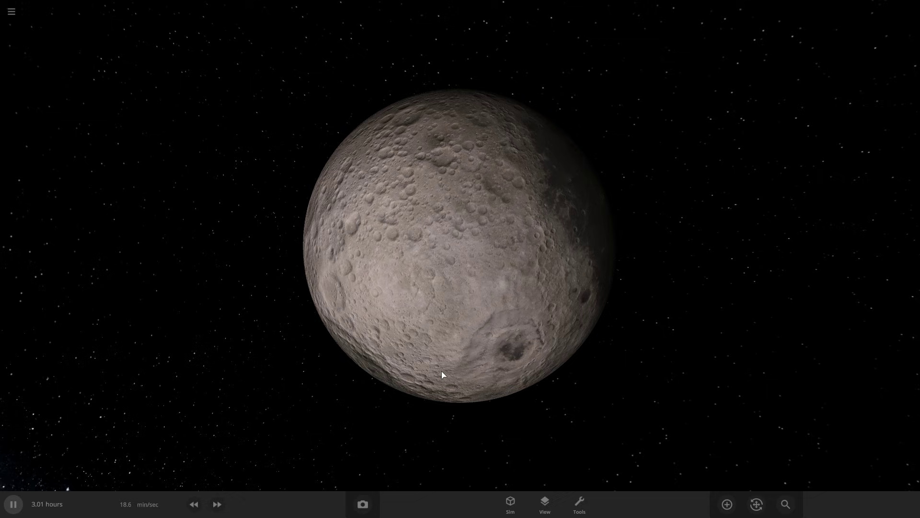
- Open the Moon's properties and examine its surface settings, including the water section
click(427, 353)
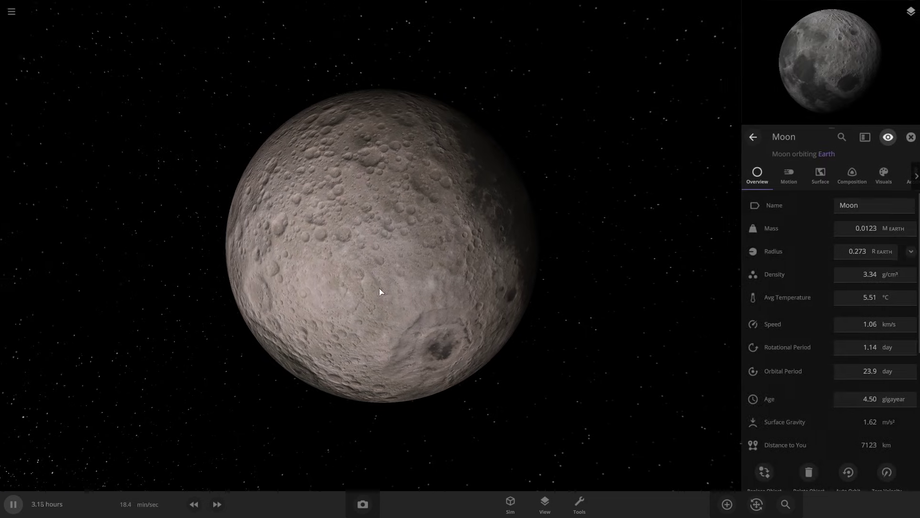
scroll(477, 379, down, 6)
drag(453, 372, 602, 357)
scroll(602, 358, up, 4)
click(594, 352)
click(498, 292)
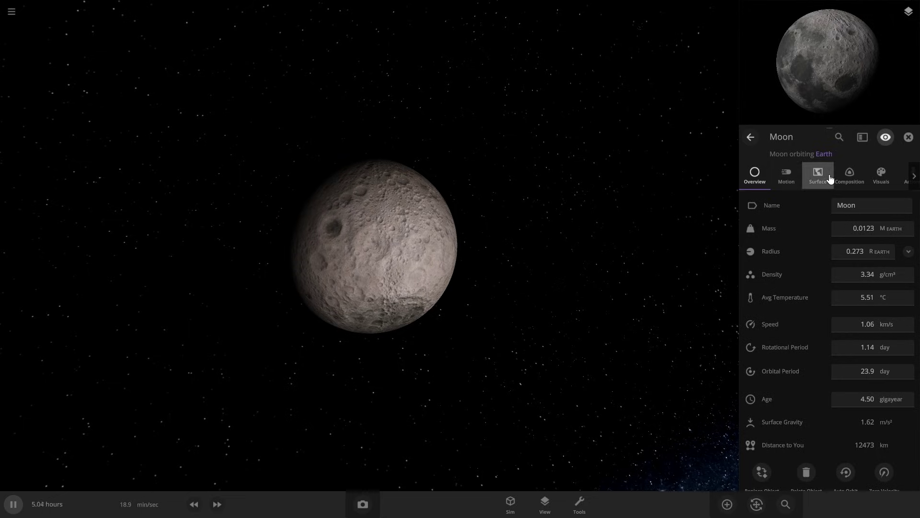
click(708, 120)
scroll(601, 434, down, 10)
scroll(831, 330, down, 3)
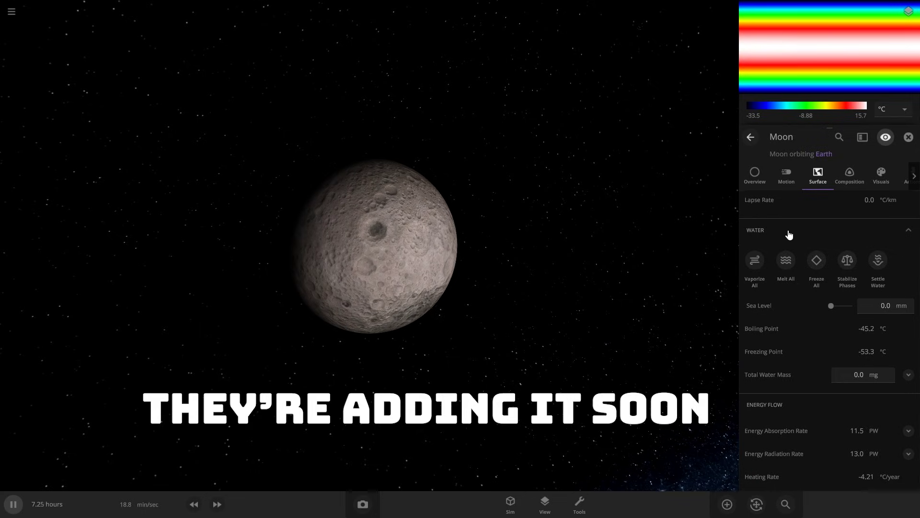
scroll(475, 308, down, 5)
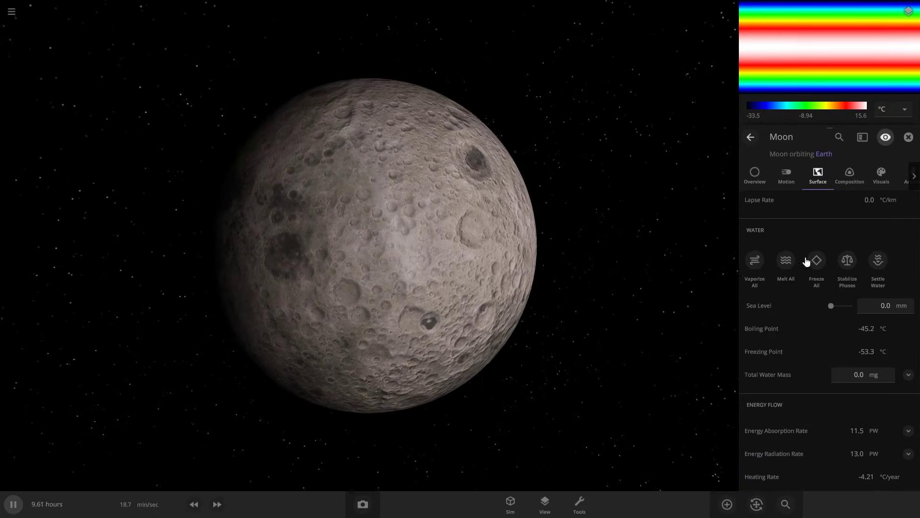
click(908, 137)
- Launch a random asteroid at the Moon and run the simulation until it nears the surface
click(727, 503)
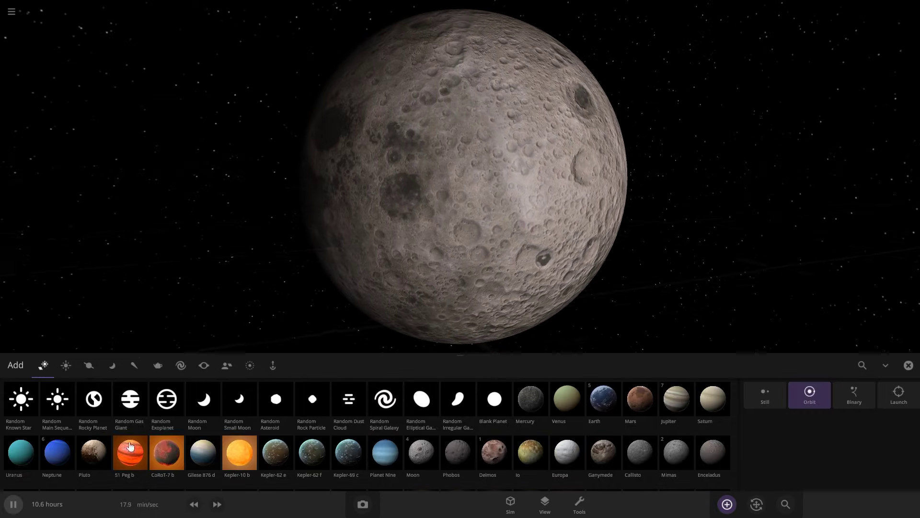
click(112, 365)
click(135, 366)
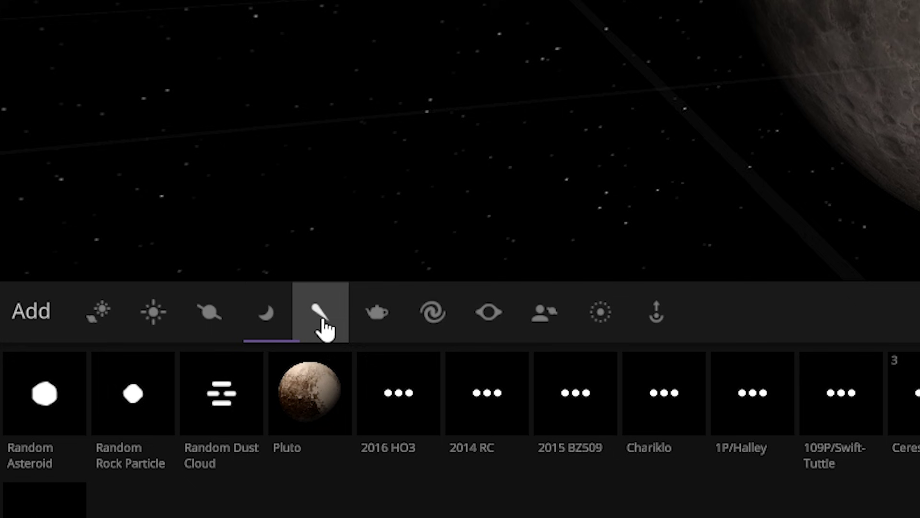
click(72, 420)
click(474, 179)
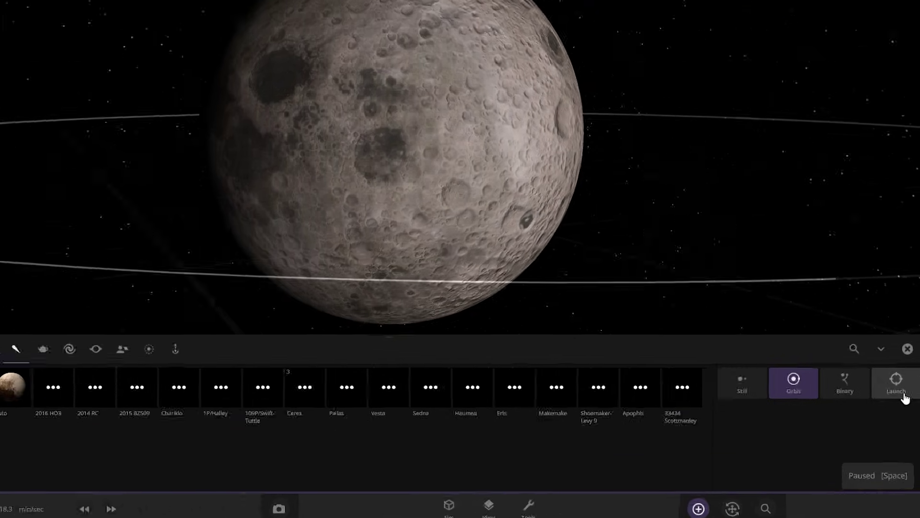
click(904, 396)
click(451, 141)
key(Escape)
scroll(457, 377, down, 3)
drag(457, 377, 563, 431)
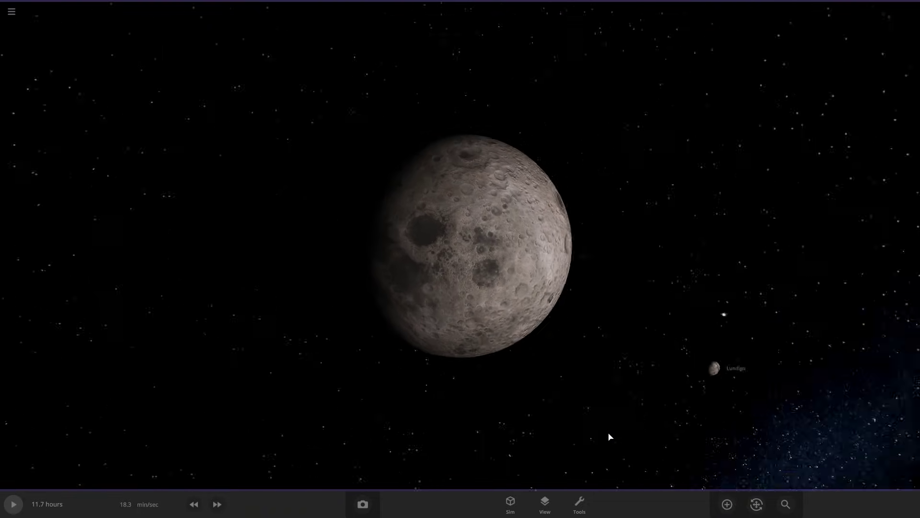
key(space)
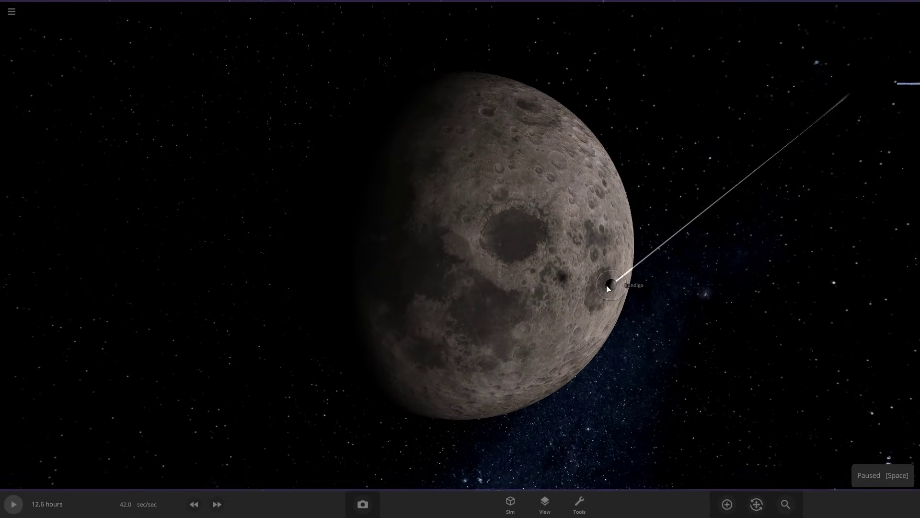
- Add water to the incoming asteroid's composition and raise its mass to 0.0384 M OCEAN
click(611, 288)
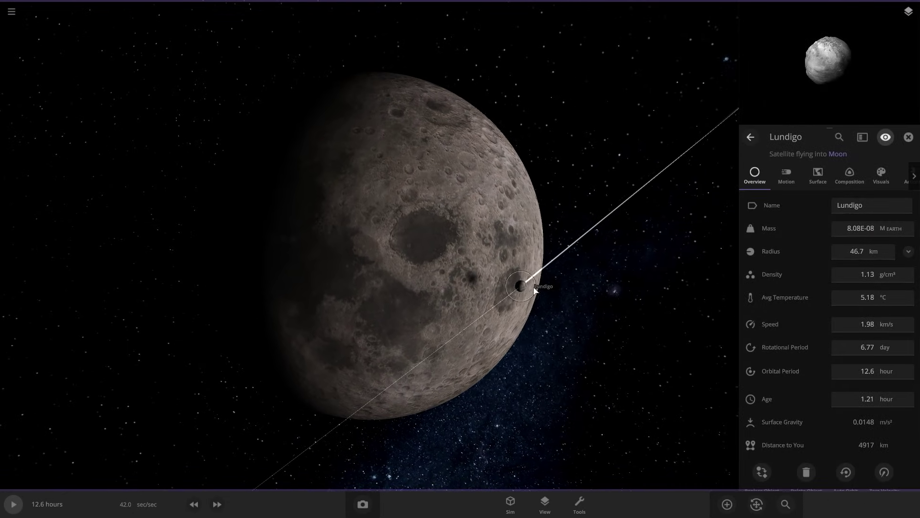
click(854, 180)
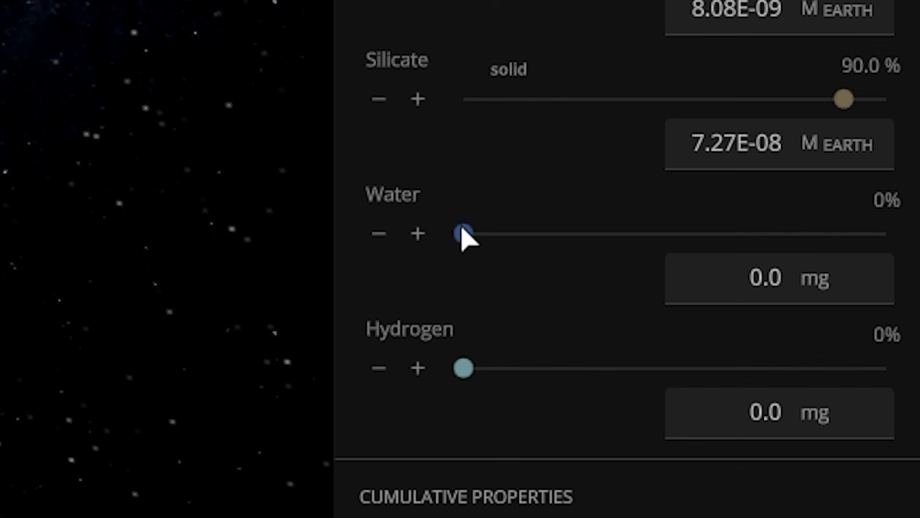
click(757, 174)
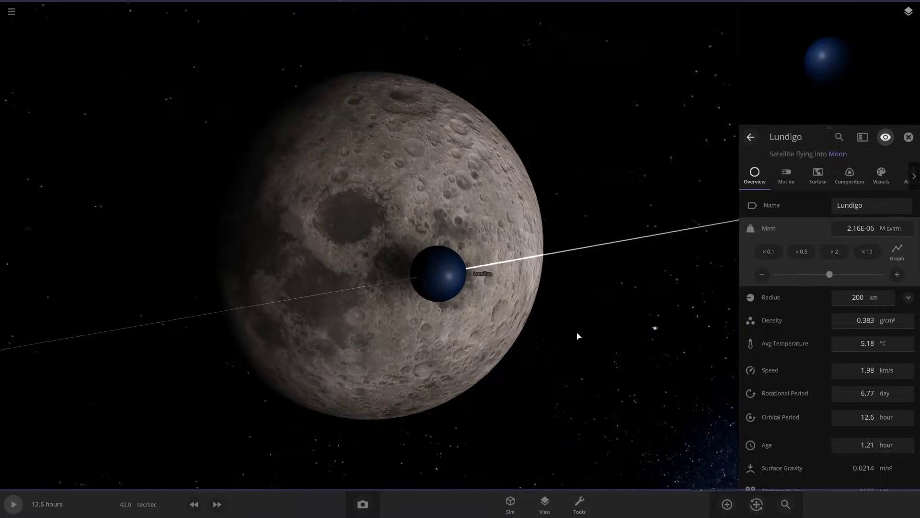
click(856, 178)
click(832, 307)
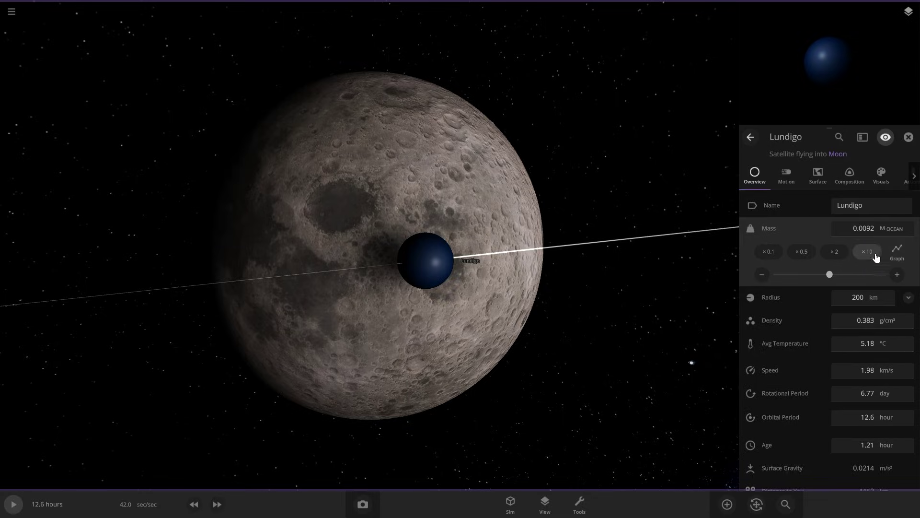
drag(839, 274, 858, 270)
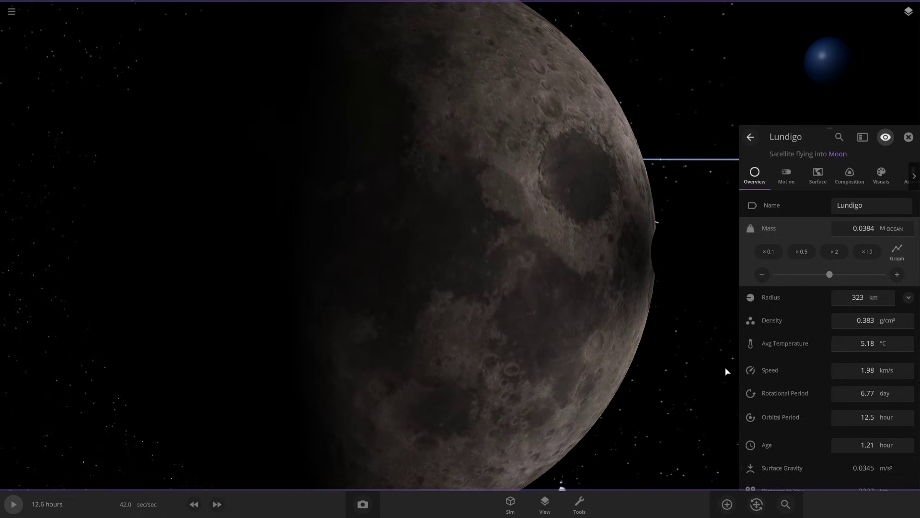
- Set the water-covered asteroid's speed relative to the Moon to 0 km/s and resume the simulation
click(786, 177)
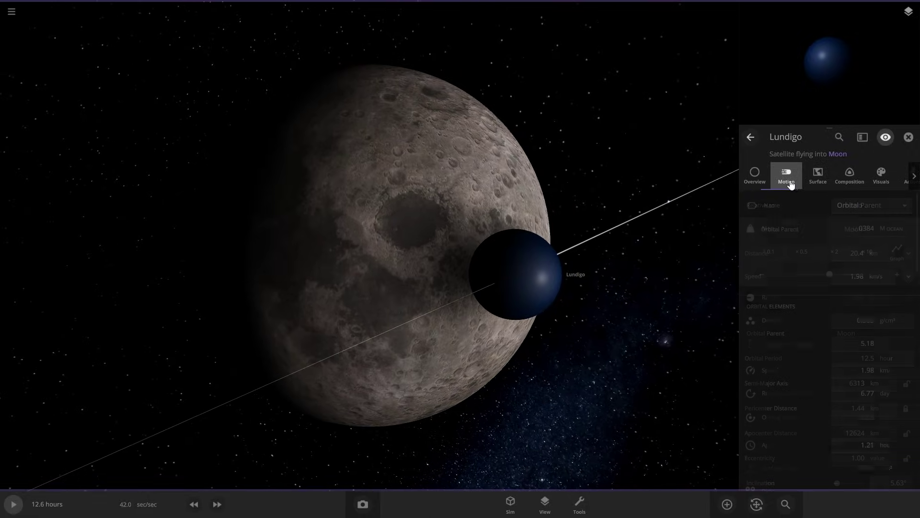
click(837, 274)
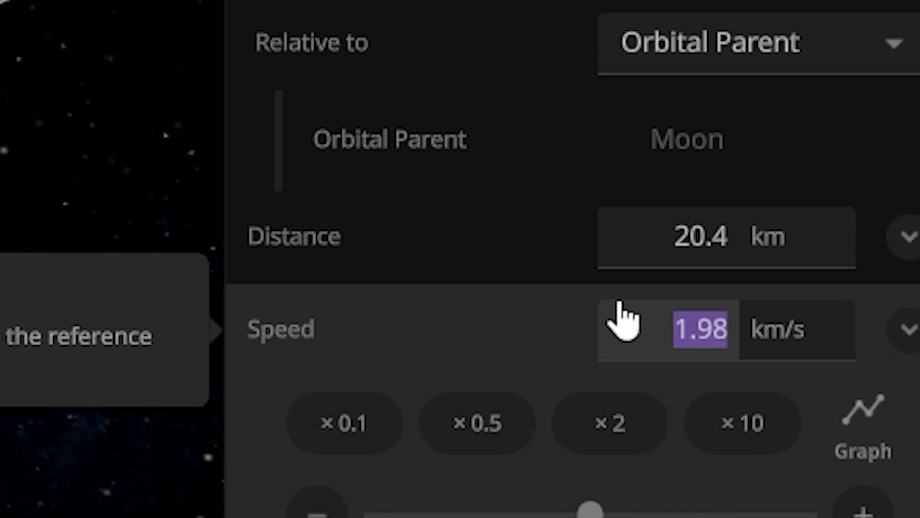
text(0)
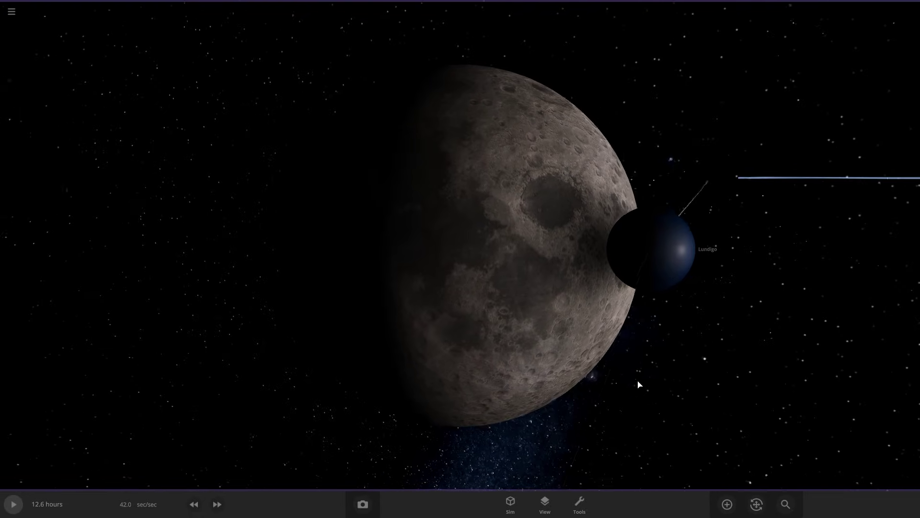
key(space)
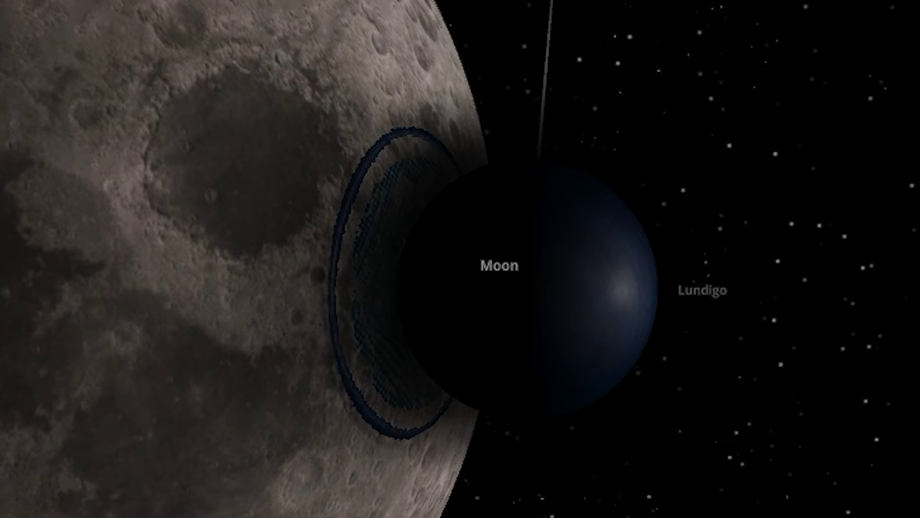
- Set the colliding water body's speed to 0 km/s again, and let the impact on the Moon continue
click(322, 294)
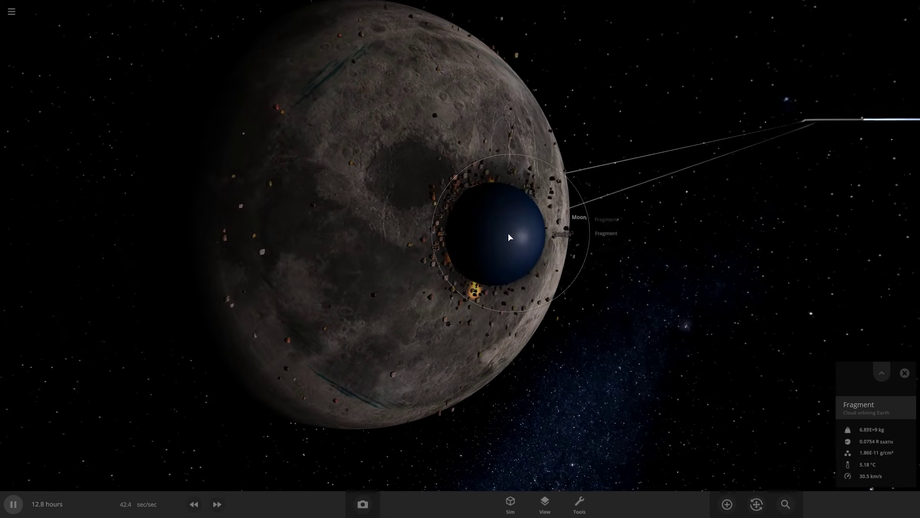
scroll(509, 236, down, 5)
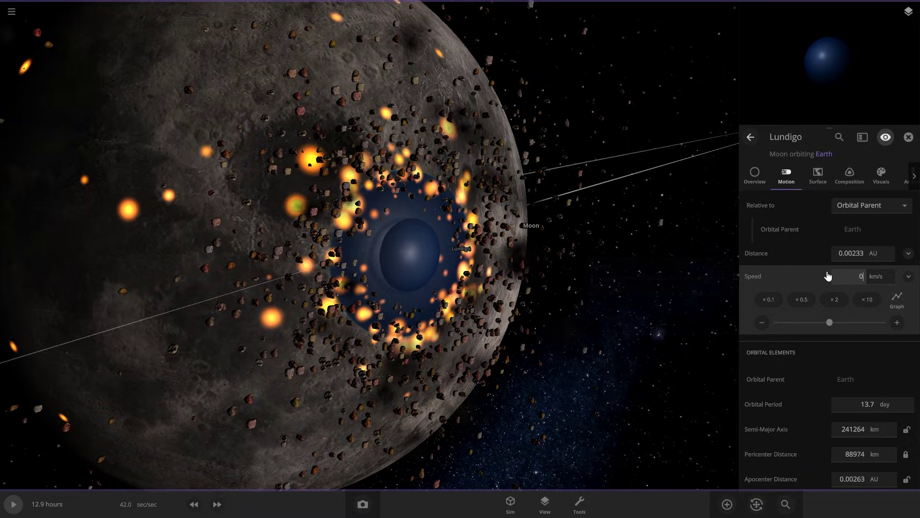
key(space)
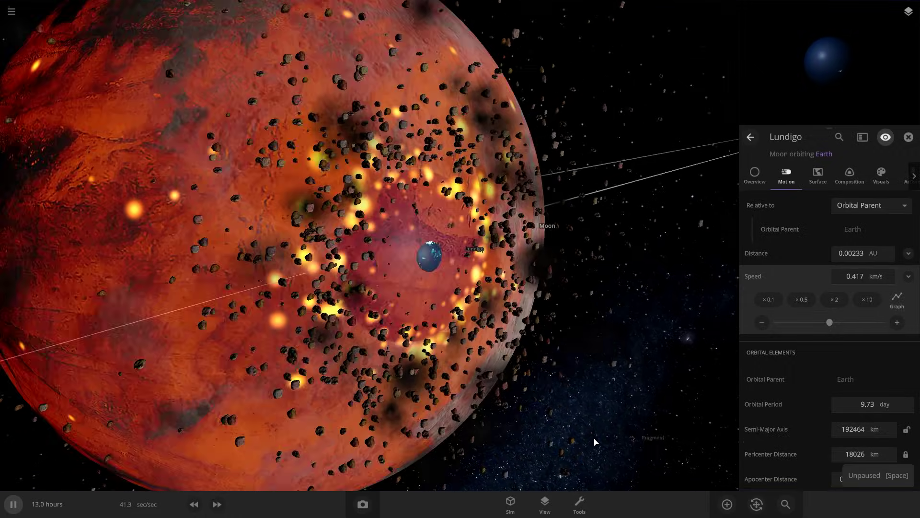
scroll(575, 440, down, 5)
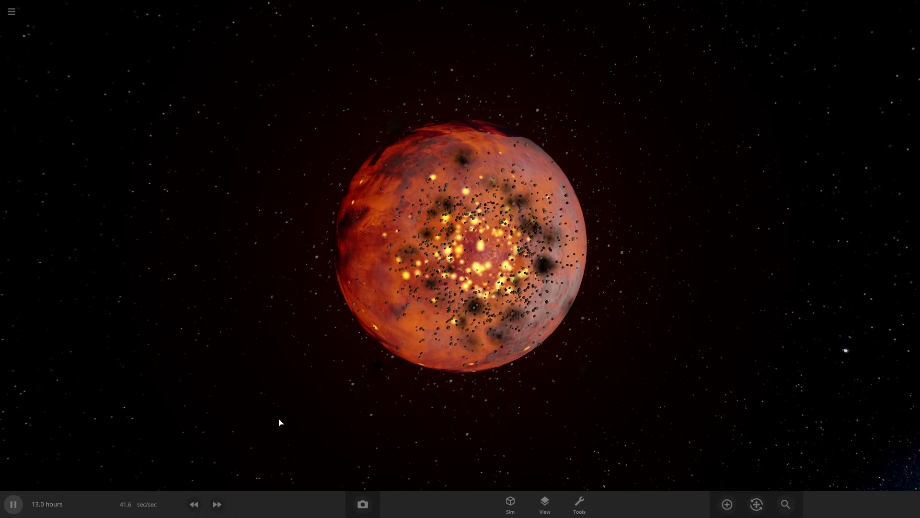
drag(330, 440, 220, 418)
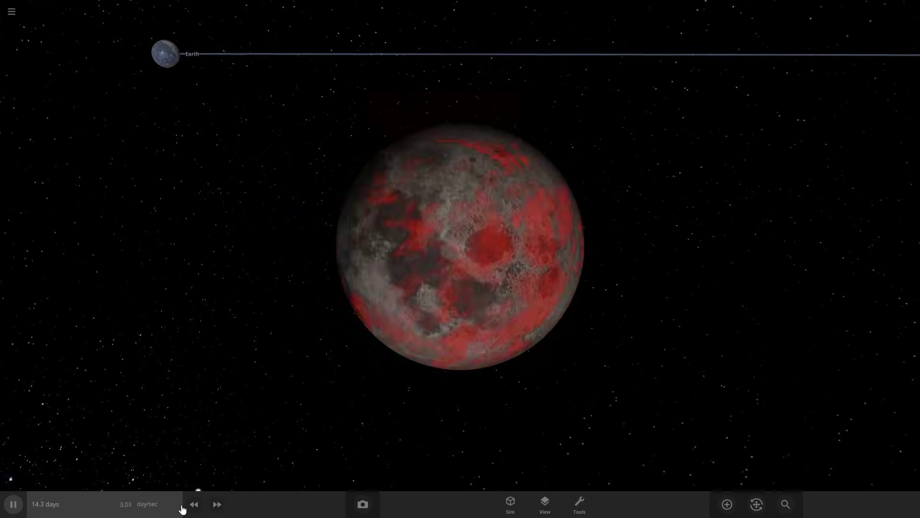
- Slow the simulation to about 14 minutes per second
click(194, 504)
click(194, 503)
click(194, 504)
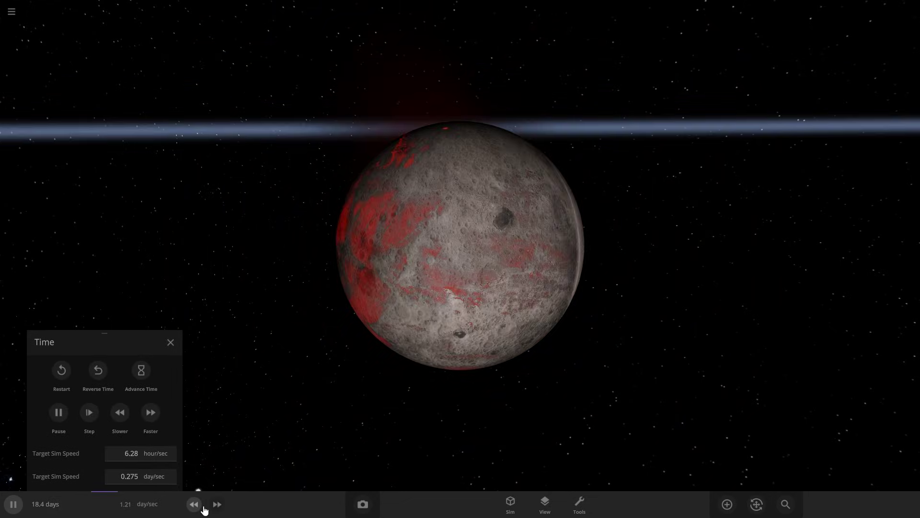
- Give the Moon an atmosphere mass of 1 M EARTH and reduce it to 0.242 M EARTH
scroll(390, 398, down, 5)
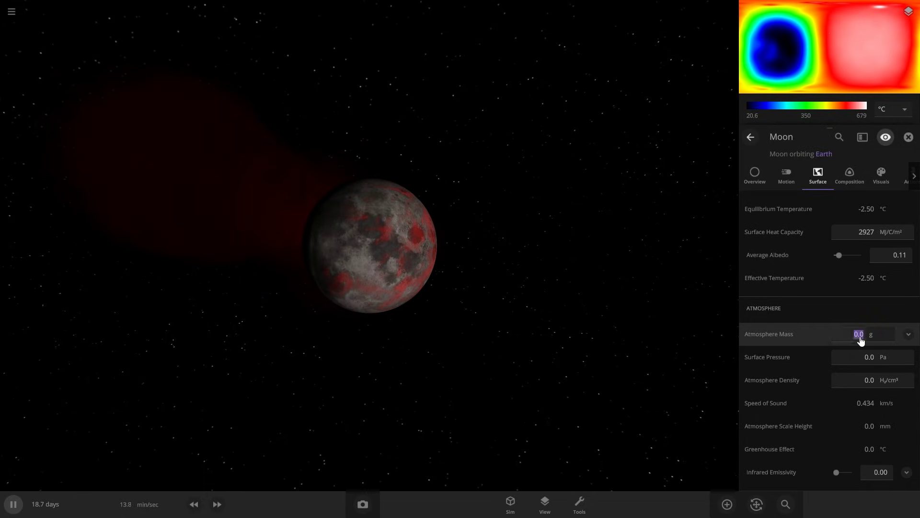
text(1)
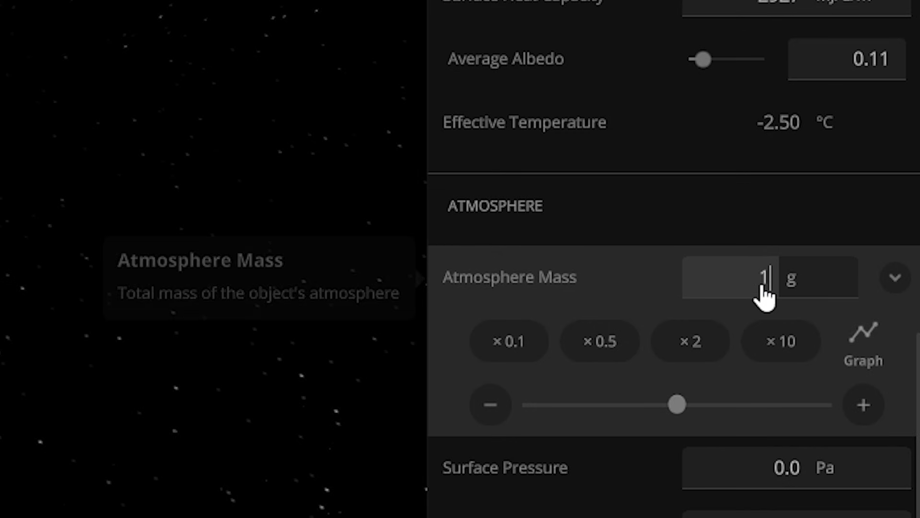
text(e)
text(arth)
key(Return)
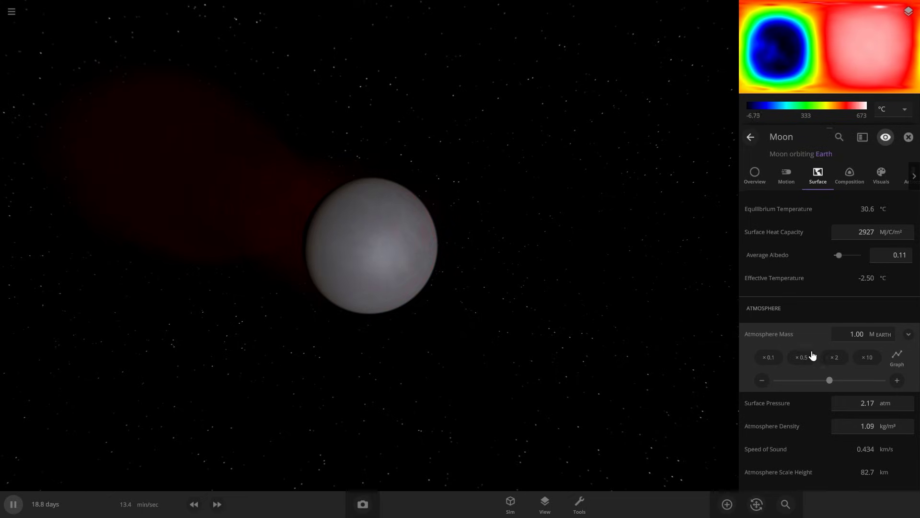
drag(828, 382, 797, 376)
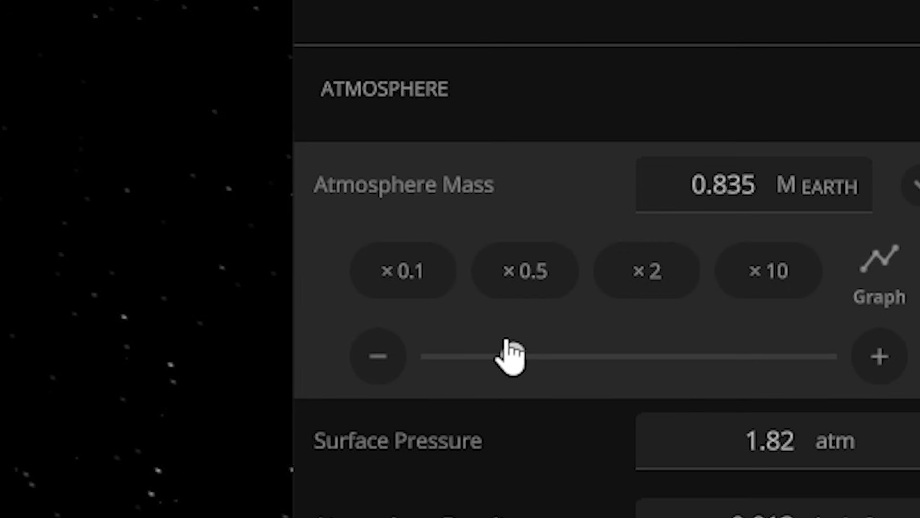
drag(510, 356, 510, 355)
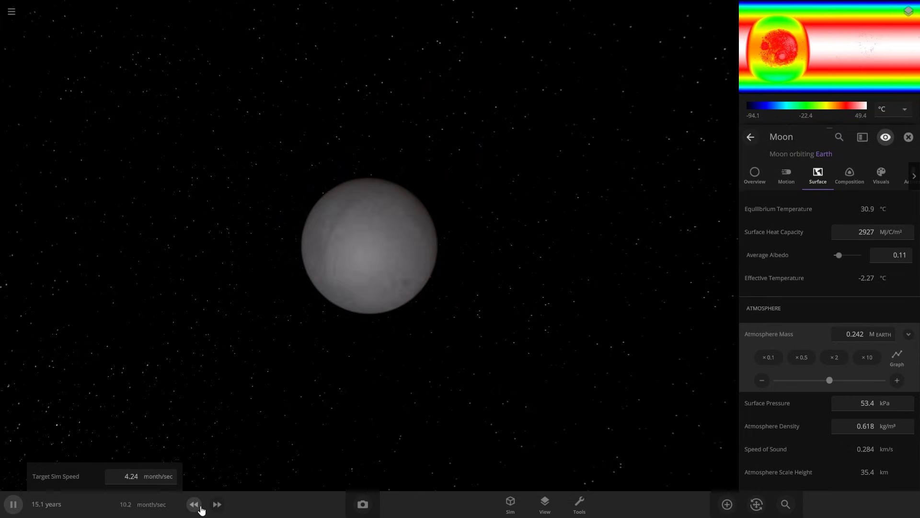
- Slow the simulation to about 1.7 hours per second
click(193, 504)
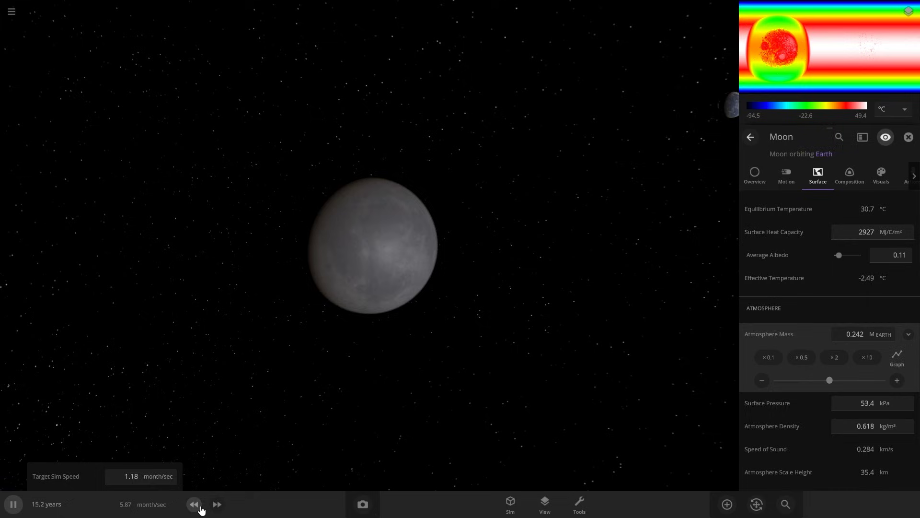
click(194, 503)
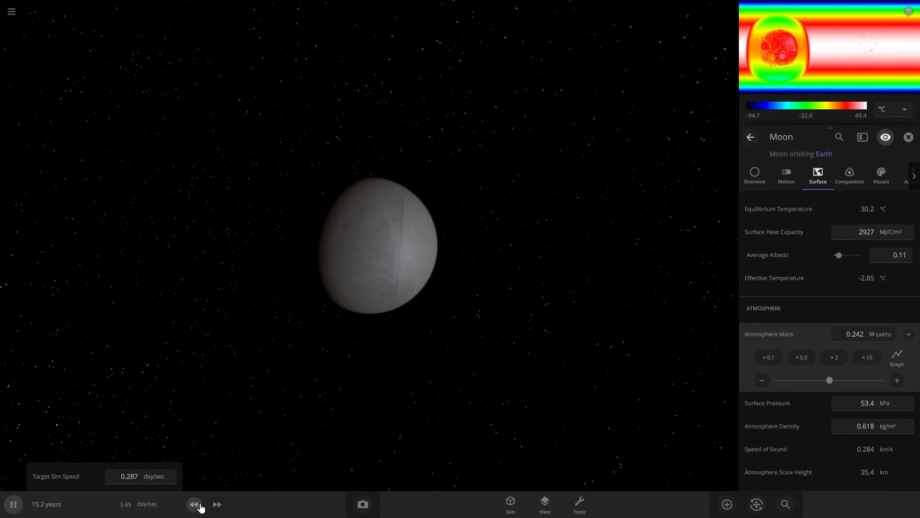
click(193, 504)
- Open the adjustment controls for the Moon's infrared emissivity
scroll(892, 411, down, 1)
scroll(891, 411, down, 5)
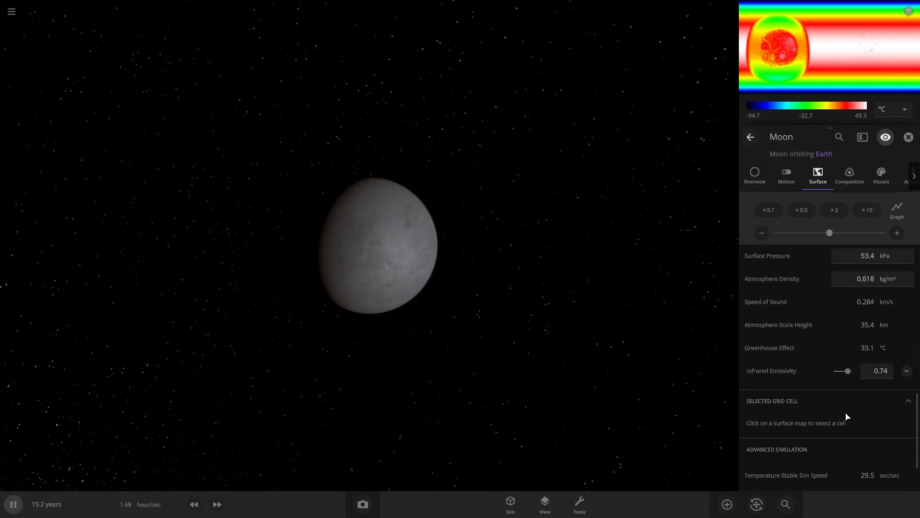
click(910, 297)
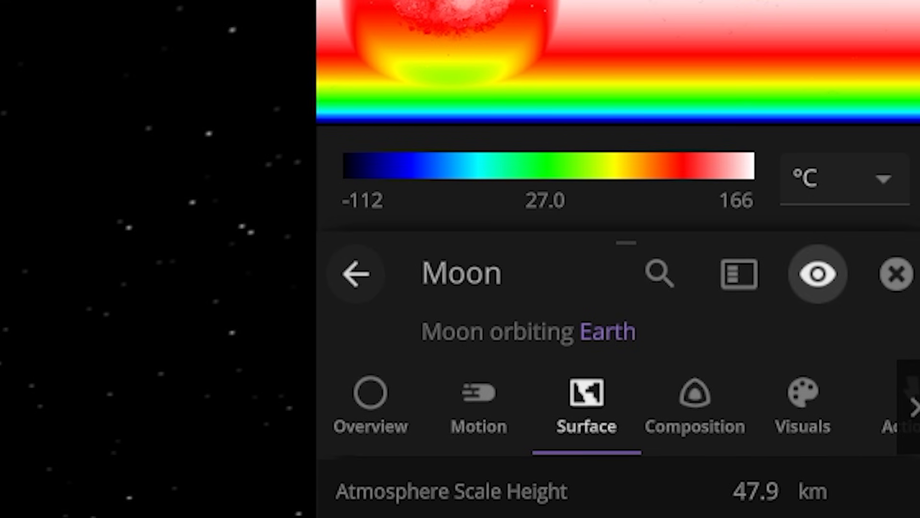
- Open the Moon's visual layer settings, inspect its surface from another side, and resume the simulation
click(803, 407)
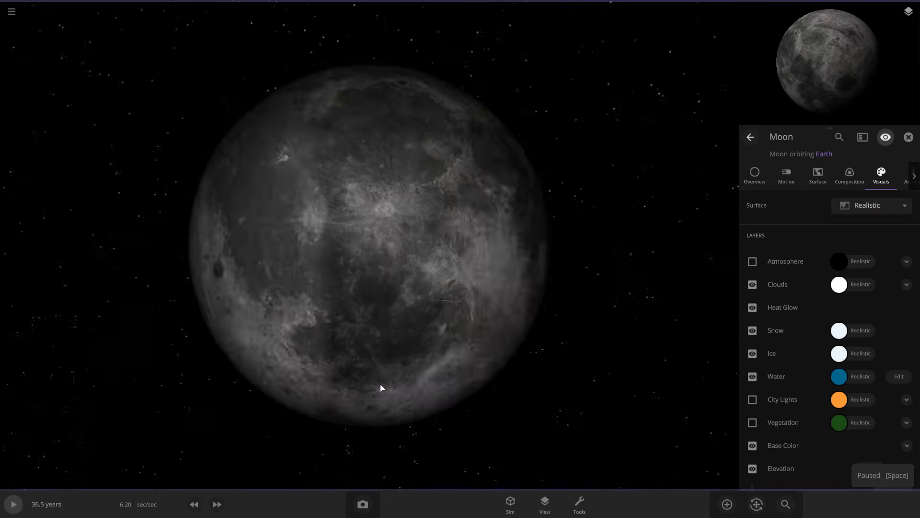
mouse_move(380, 385)
mouse_down()
mouse_move(337, 388)
mouse_move(371, 399)
mouse_up()
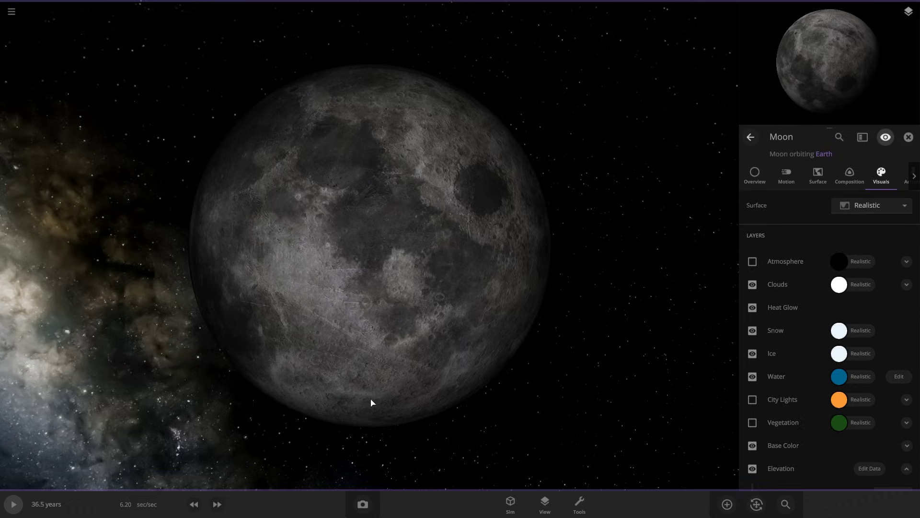
key(space)
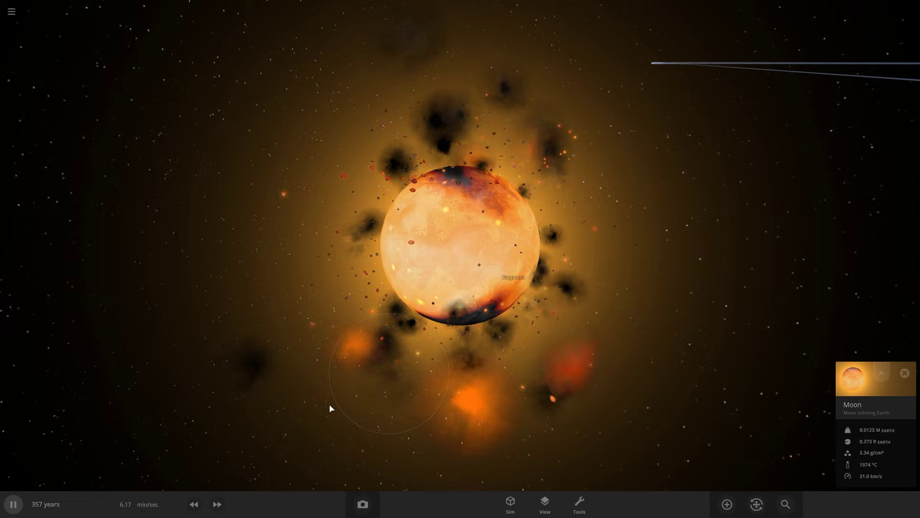
- Speed up the simulation past 112 minutes per second so the molten Moon cools down after the impact
click(218, 504)
click(218, 505)
click(218, 504)
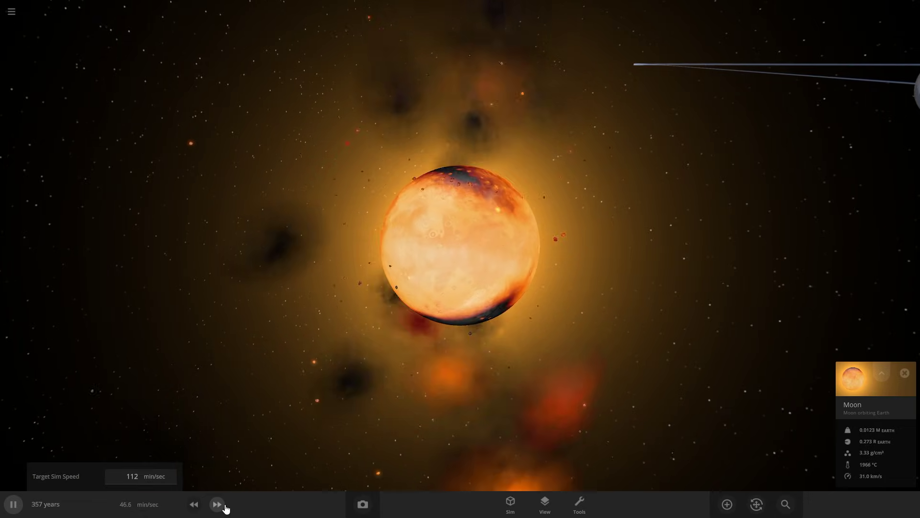
click(218, 504)
click(218, 504)
click(218, 505)
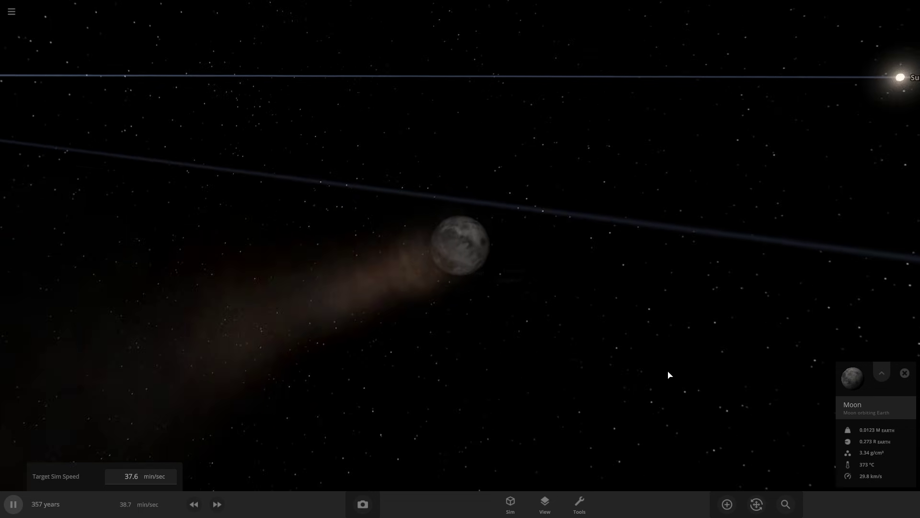
- Open the Moon's properties and review its surface and material composition
drag(830, 400, 450, 253)
click(451, 253)
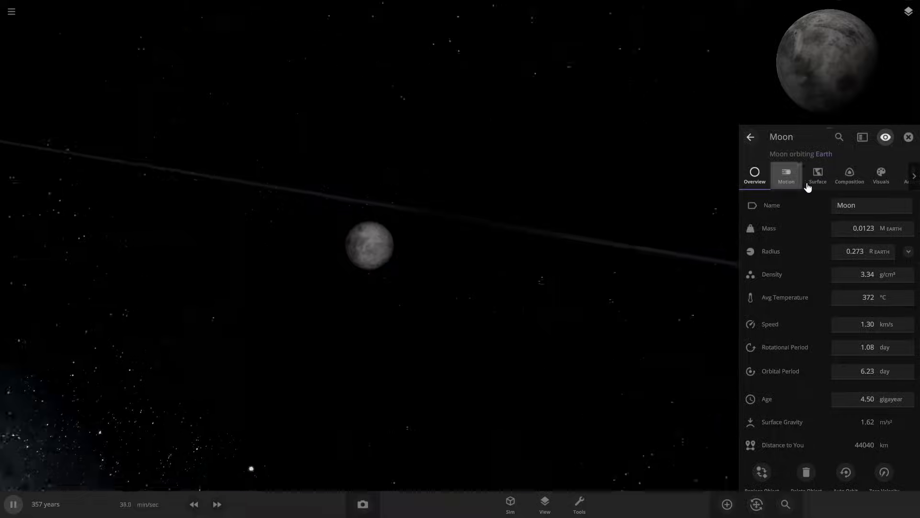
click(809, 186)
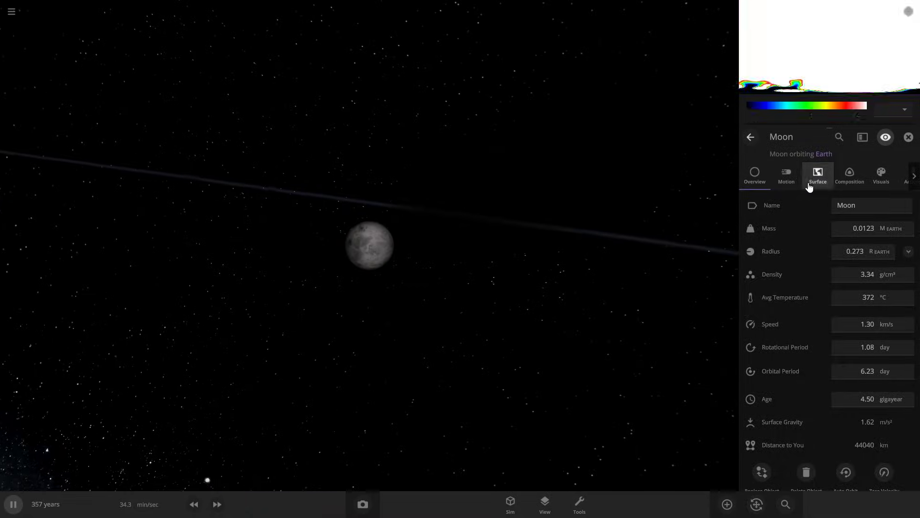
click(848, 171)
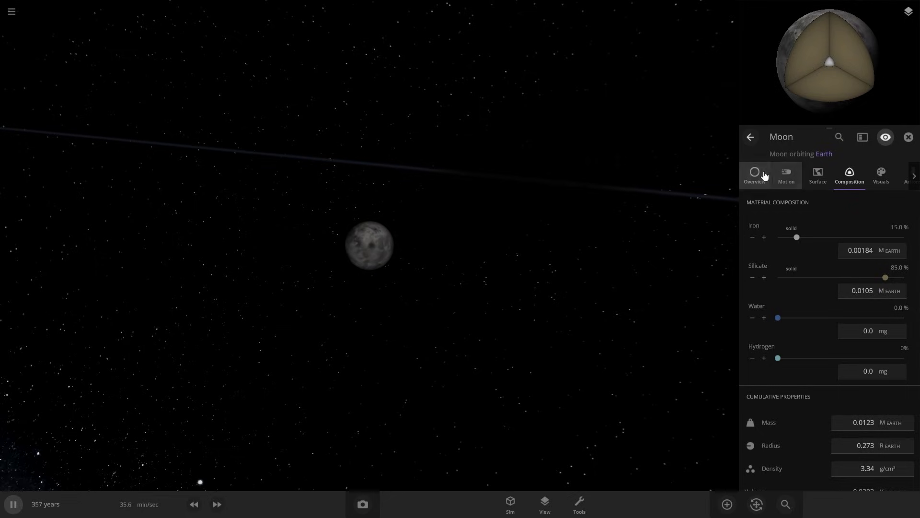
click(766, 168)
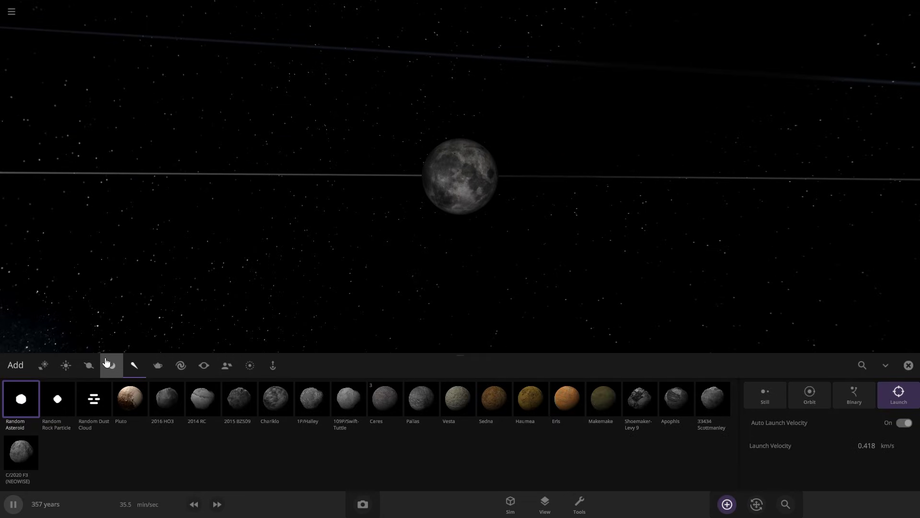
- Choose another Moon to launch into the Moon, and speed up the simulation to about 9 hours per second
click(112, 365)
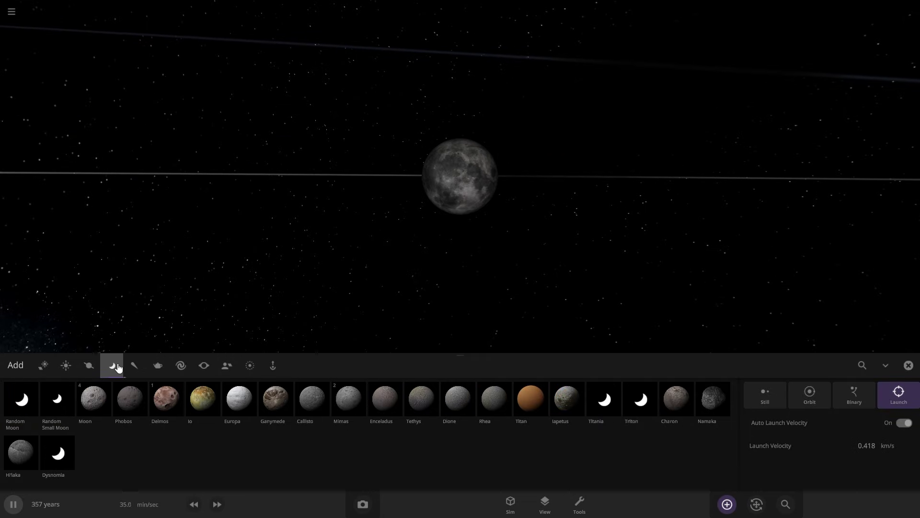
click(107, 402)
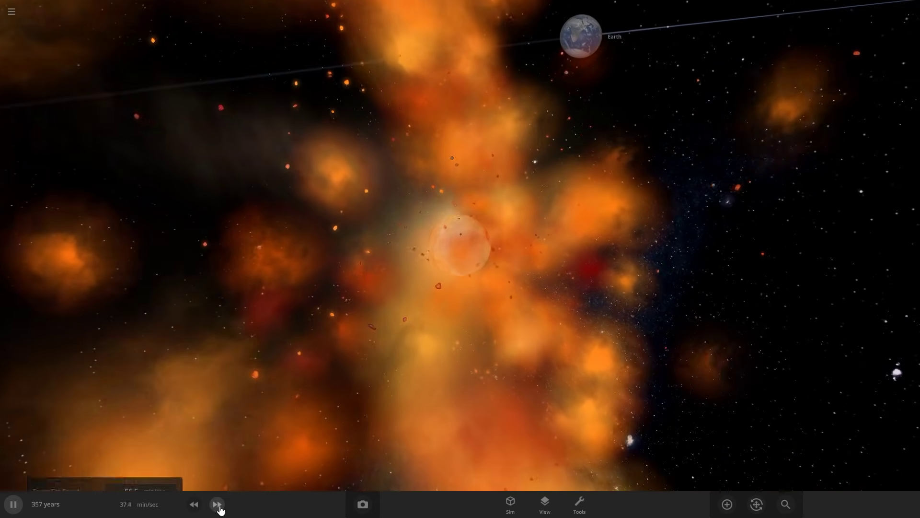
click(219, 508)
click(219, 508)
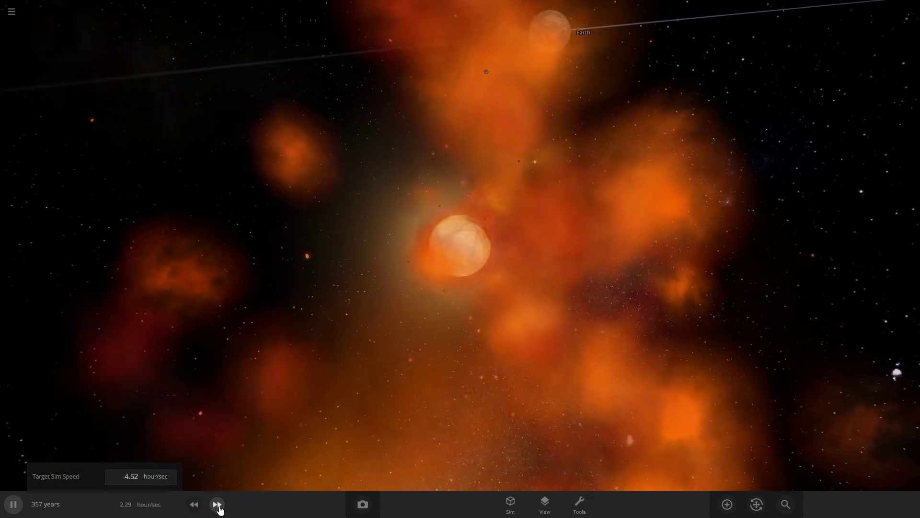
click(219, 507)
- Pause the simulation and examine the molten Moon and its orbit around Earth from several angles
scroll(368, 361, down, 5)
drag(358, 350, 497, 462)
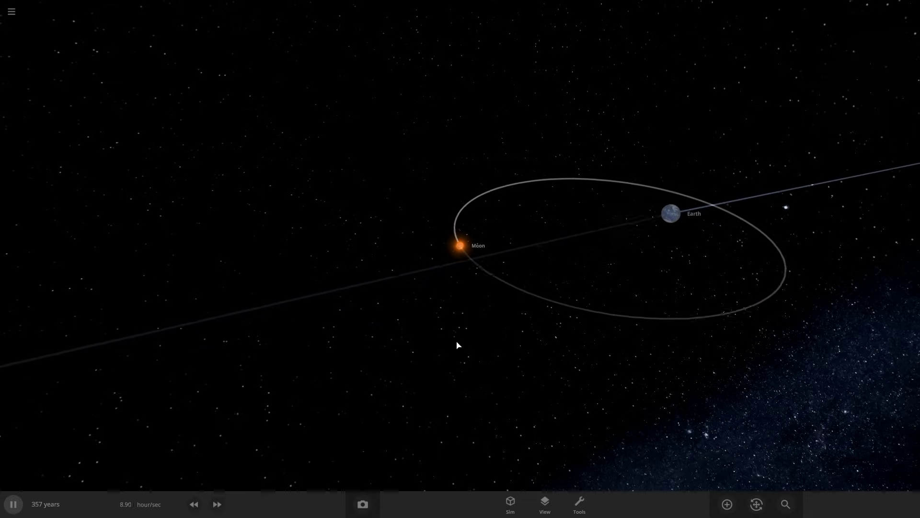
key(space)
drag(499, 321, 744, 334)
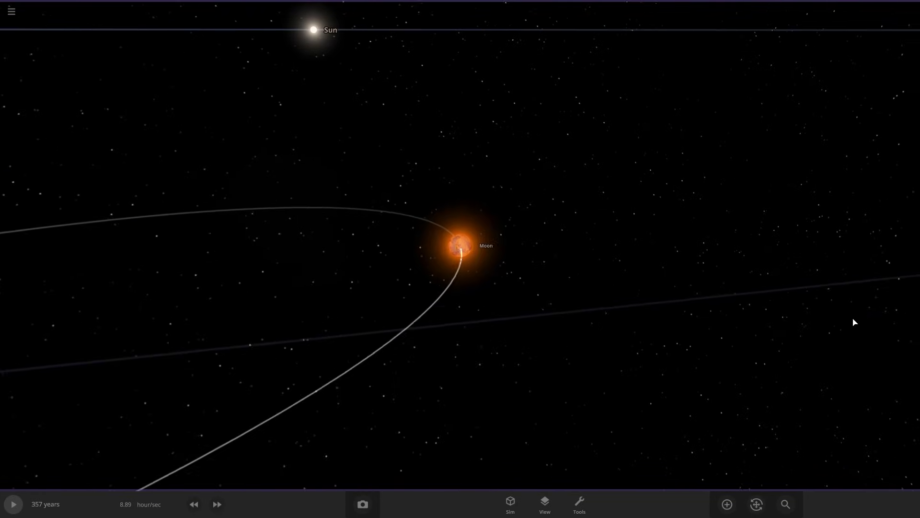
drag(855, 322, 693, 365)
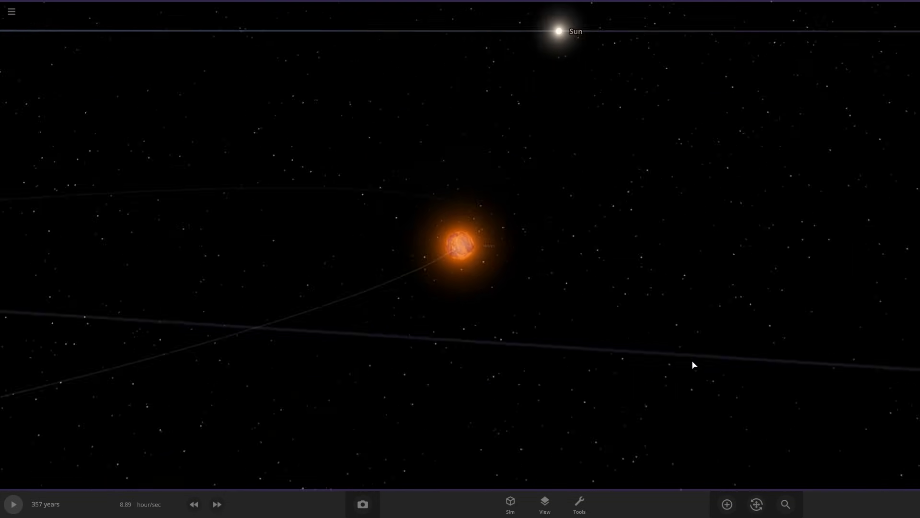
drag(536, 393, 700, 233)
scroll(718, 245, up, 5)
scroll(718, 245, up, 2)
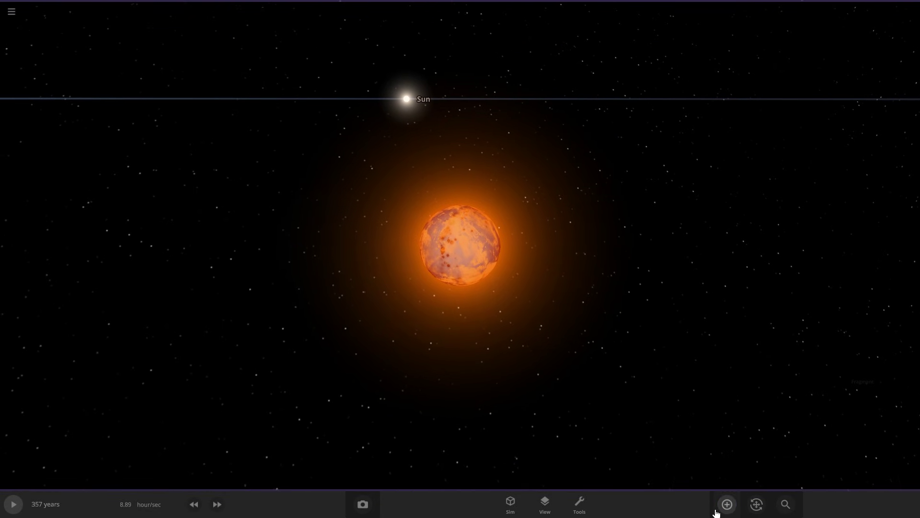
- Open the library of bodies to add, and turn on the orbit display for the Earth and Moon system
click(717, 511)
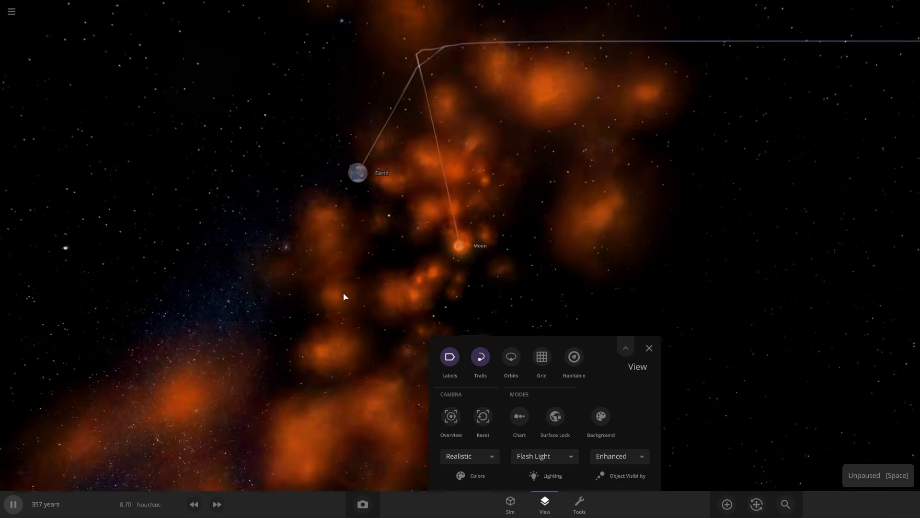
click(509, 360)
drag(398, 283, 224, 371)
scroll(244, 360, down, 4)
drag(443, 297, 404, 274)
scroll(403, 275, up, 3)
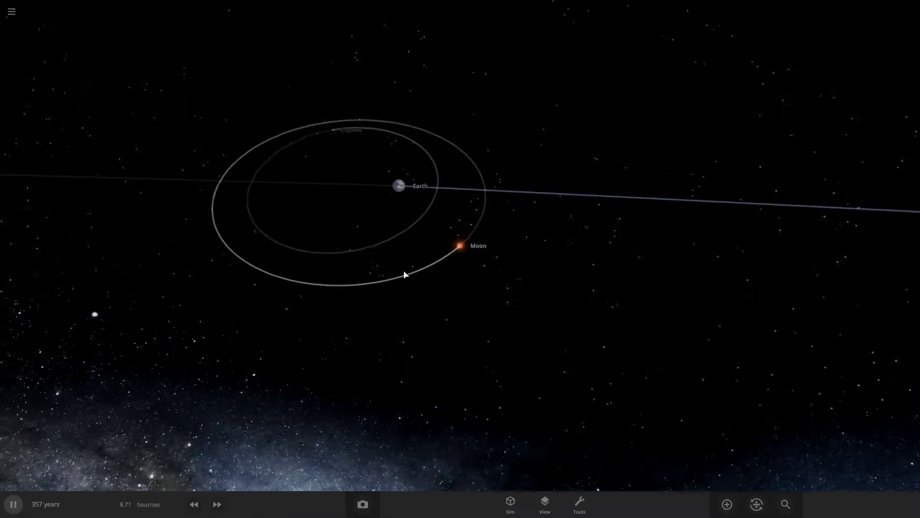
- Open the properties of the molten Moon and pause the simulation with the Moon seen close up
scroll(405, 272, up, 5)
click(455, 246)
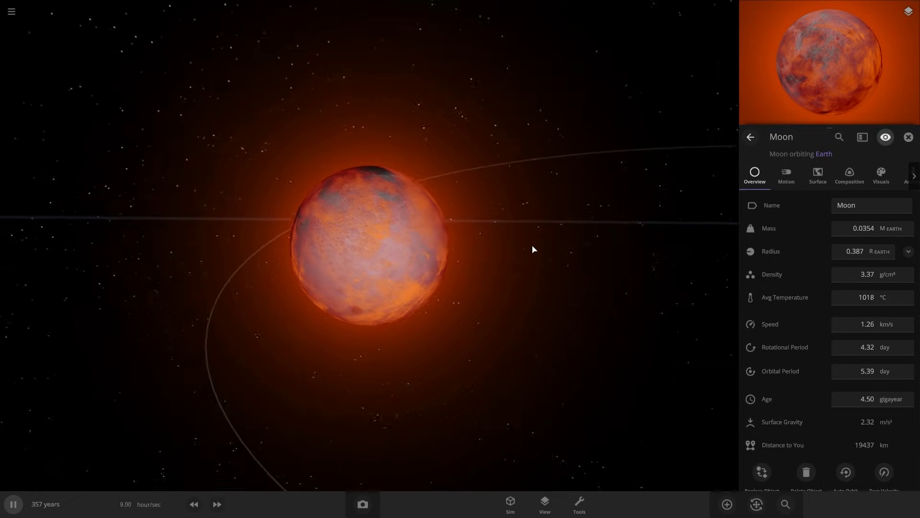
drag(410, 389, 676, 373)
key(space)
scroll(530, 349, up, 5)
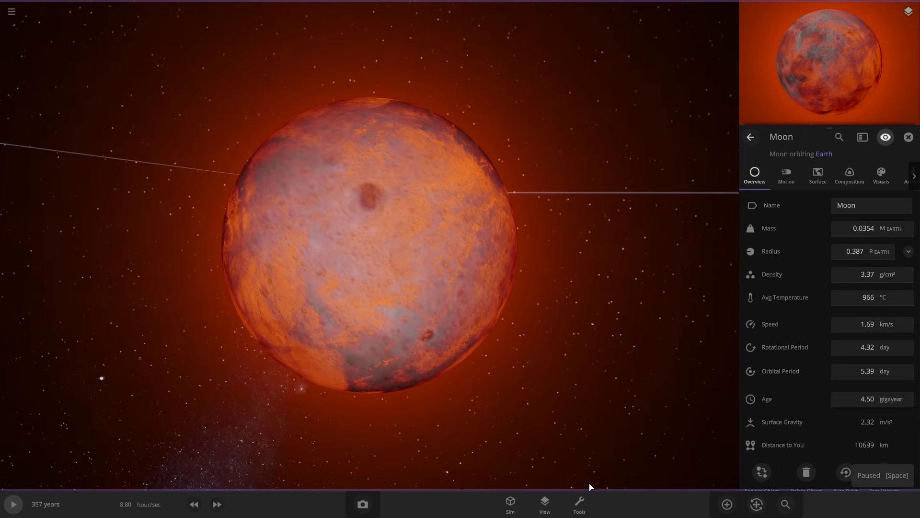
- Launch a random small moon toward the Moon and open the new body's composition settings
click(728, 504)
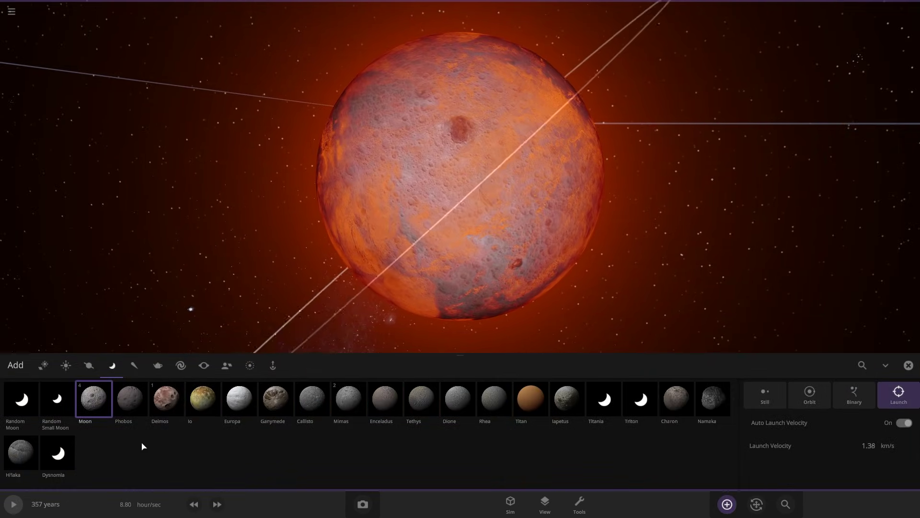
click(49, 406)
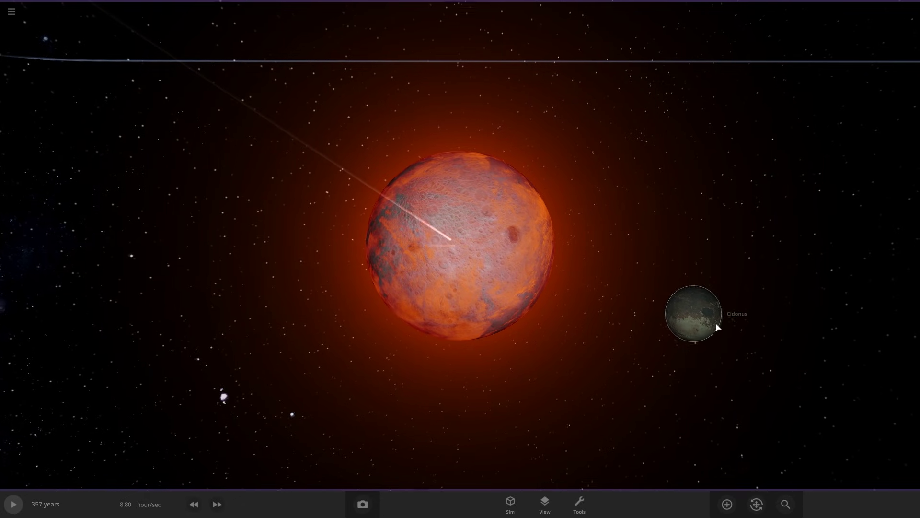
click(716, 330)
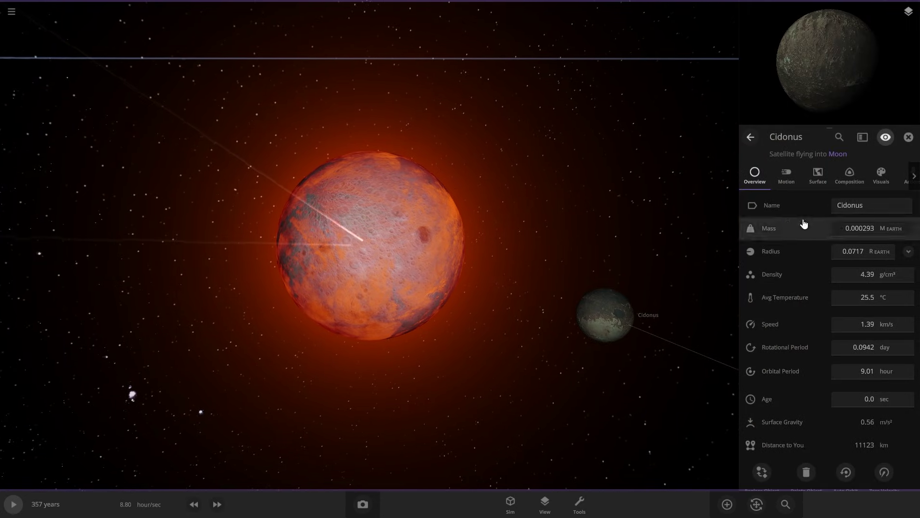
click(860, 179)
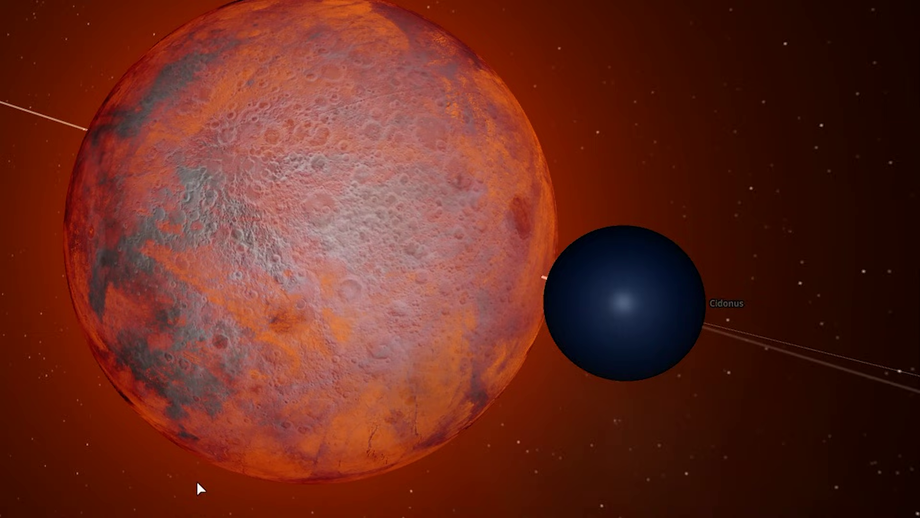
- Set the water body's speed to 0 km/s, resume, and slow the simulation to about 3.8 seconds per second
key(space)
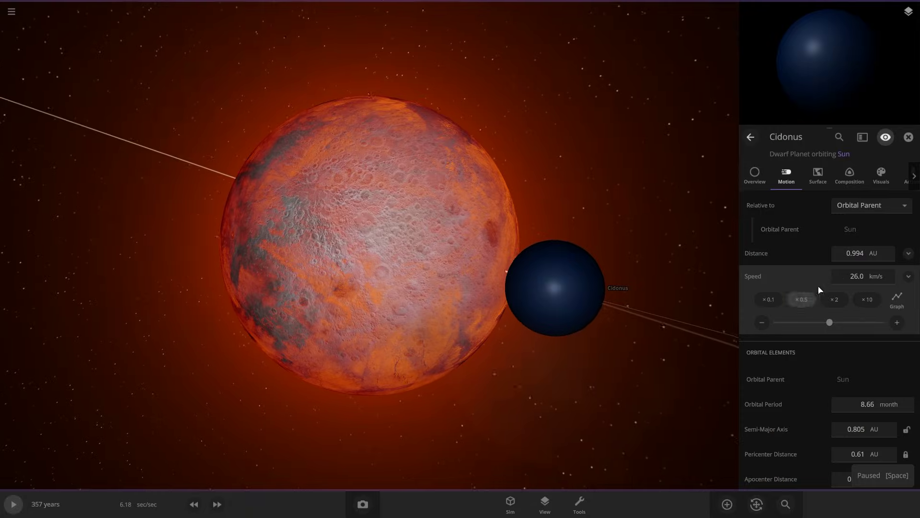
text(0)
key(Return)
key(space)
click(194, 504)
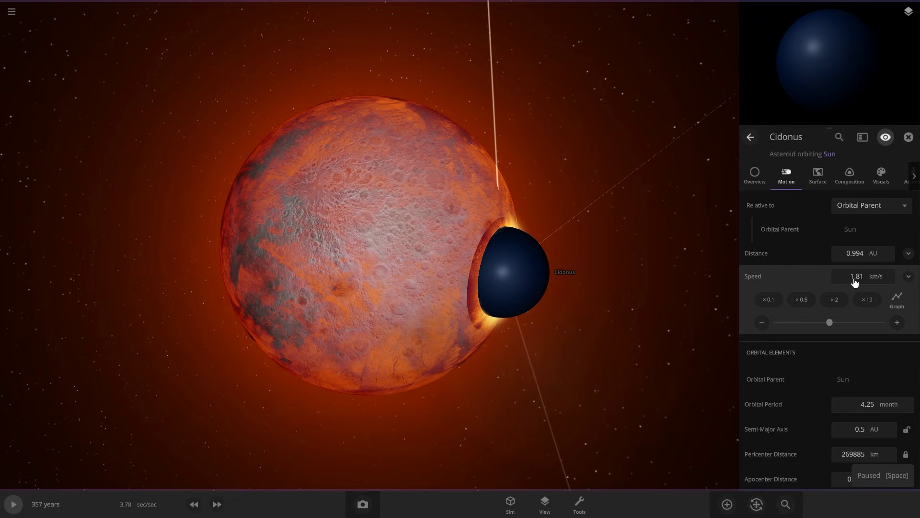
- Open the colliding water body's speed for editing, and let its impact on the Moon play out
key(space)
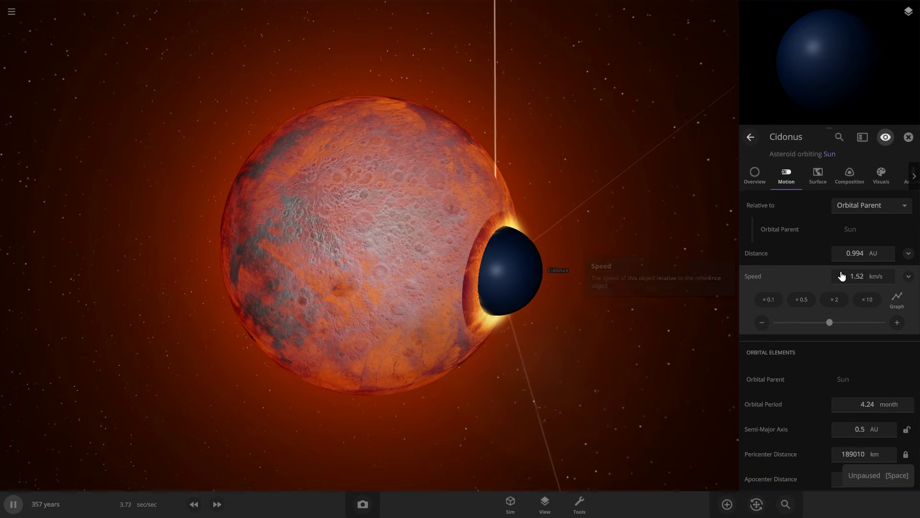
click(843, 276)
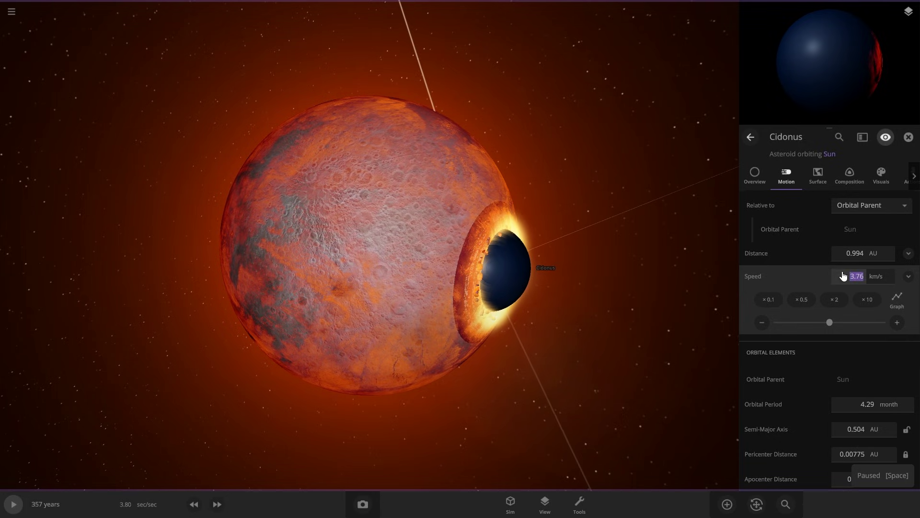
key(space)
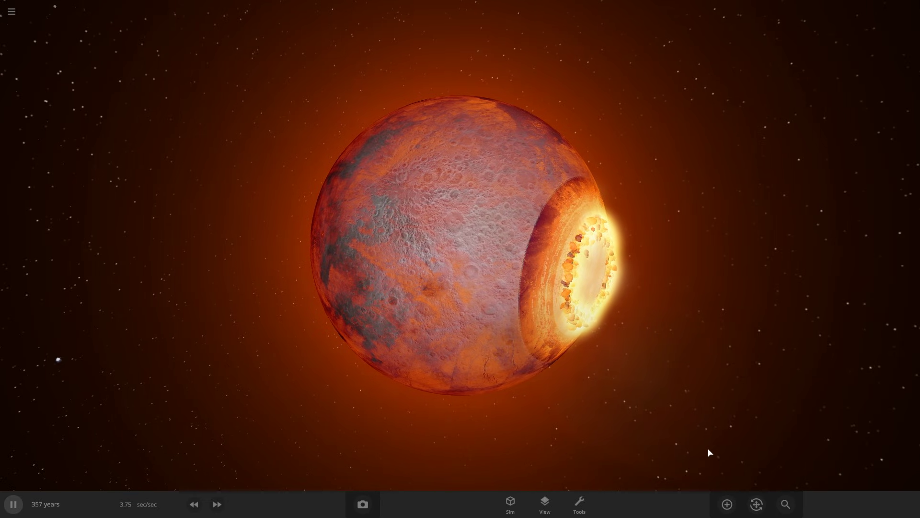
drag(709, 452, 645, 423)
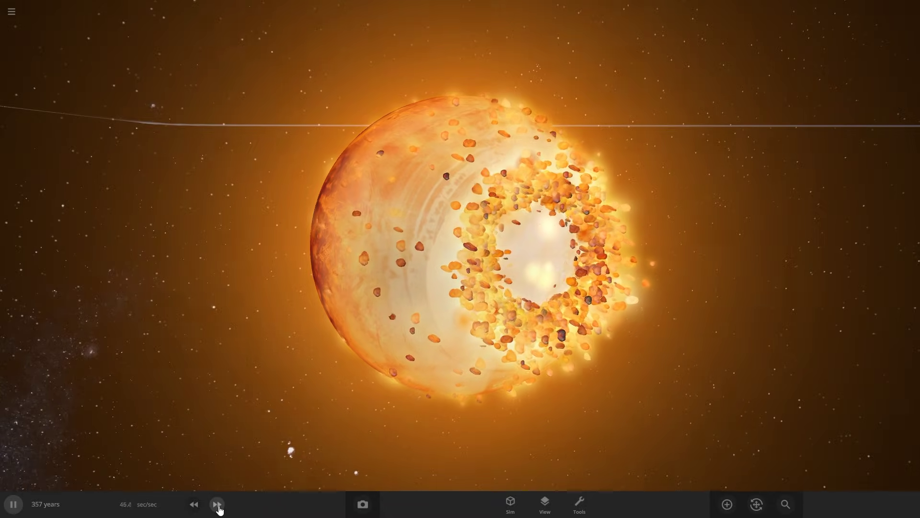
- Speed up the simulation to about 5.5 minutes per second and follow the impact debris around the Moon
click(218, 506)
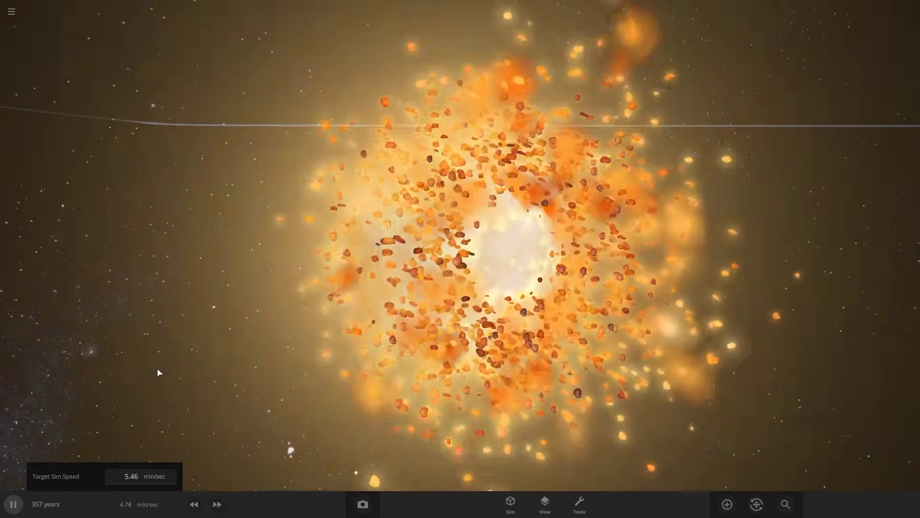
scroll(329, 374, down, 5)
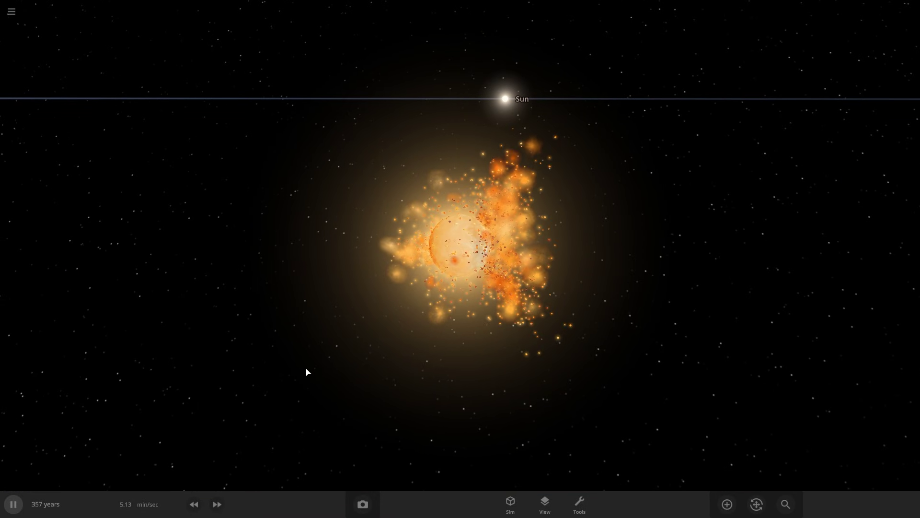
drag(306, 368, 154, 325)
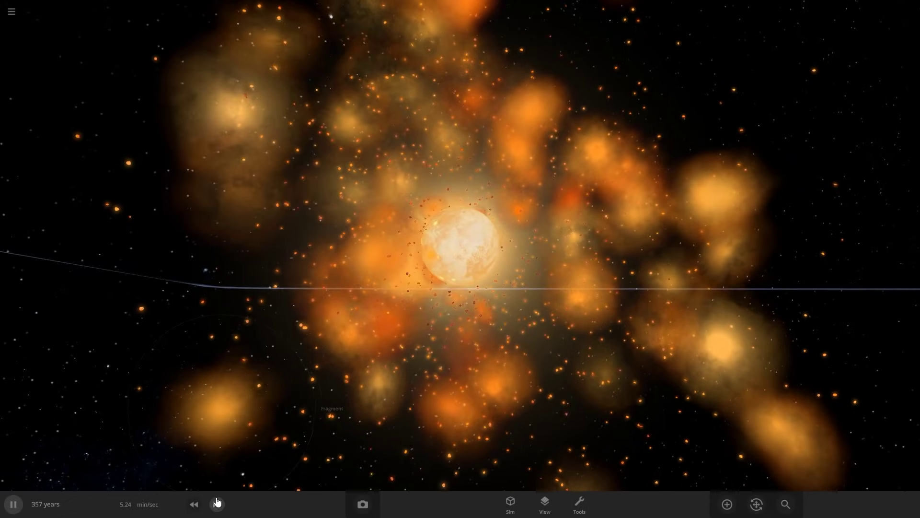
- Speed up the simulation beyond 21 hours per second so the glowing impact debris around the Moon disperses
click(217, 503)
click(217, 503)
click(217, 503)
click(217, 503)
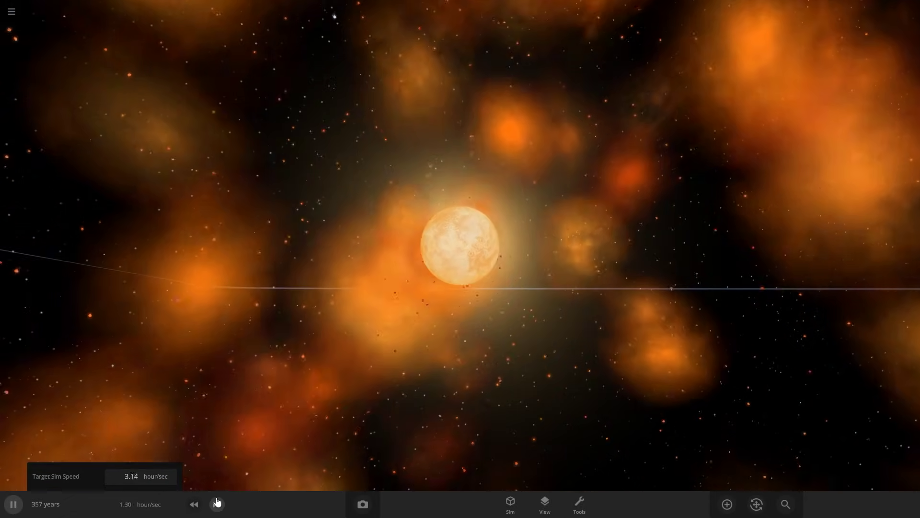
click(217, 503)
click(215, 501)
click(216, 504)
click(216, 505)
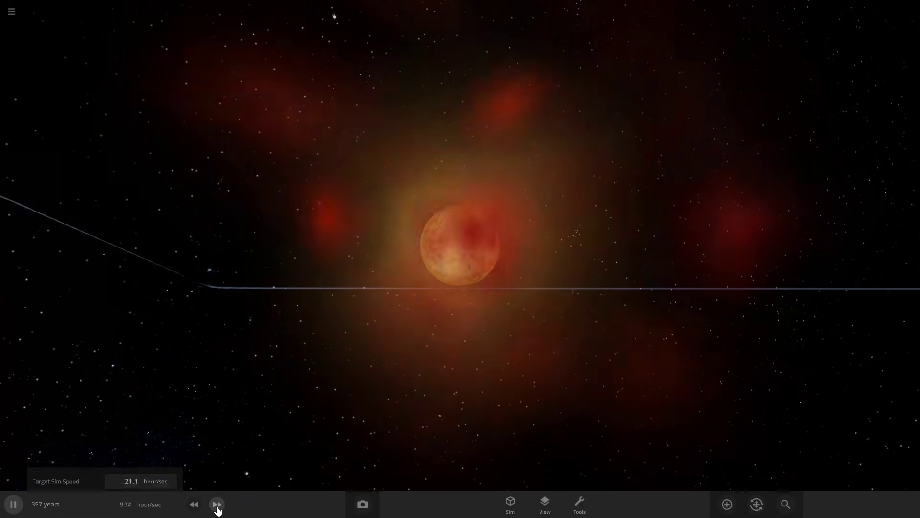
click(217, 508)
click(217, 508)
- Examine the cooled Moon up close, pause the simulation, and open its composition settings
key(space)
scroll(390, 362, down, 15)
drag(390, 363, 436, 470)
key(space)
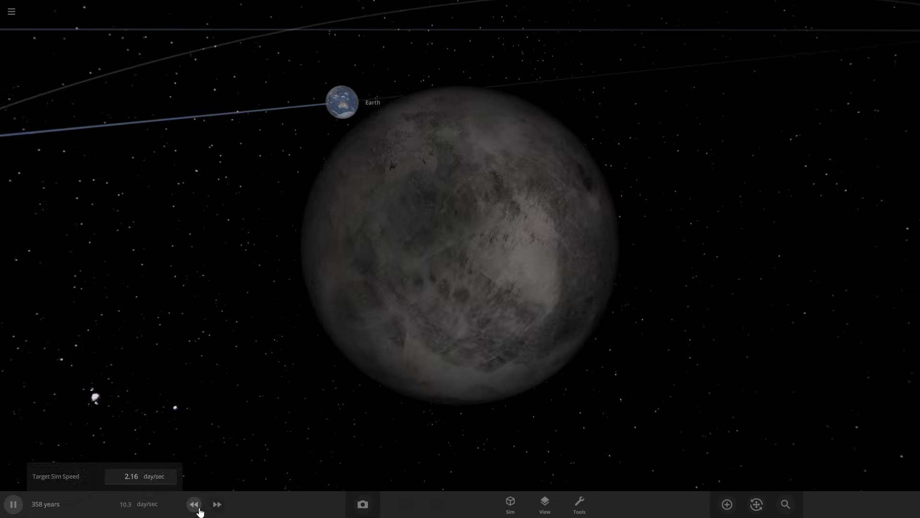
click(537, 341)
key(space)
click(847, 176)
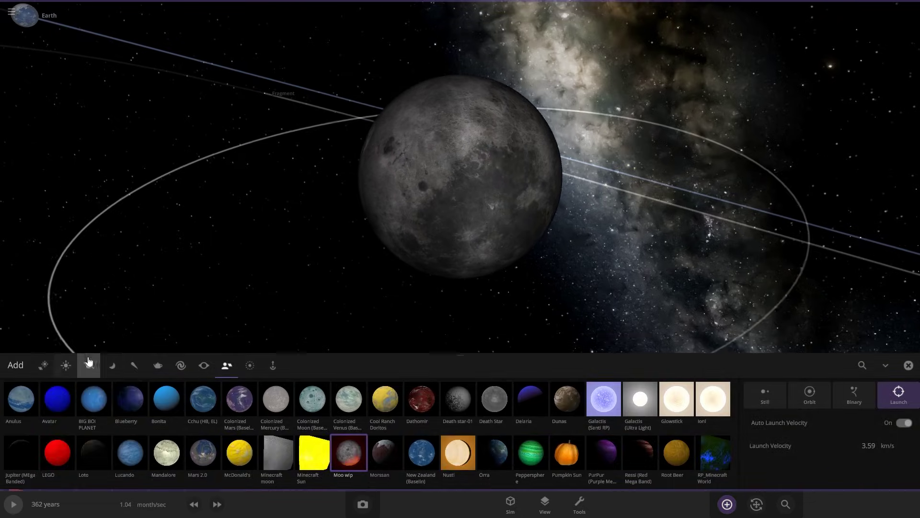
- Launch another moon body at the Moon, set its composition to 100% water, and run the simulation into the impact
click(121, 367)
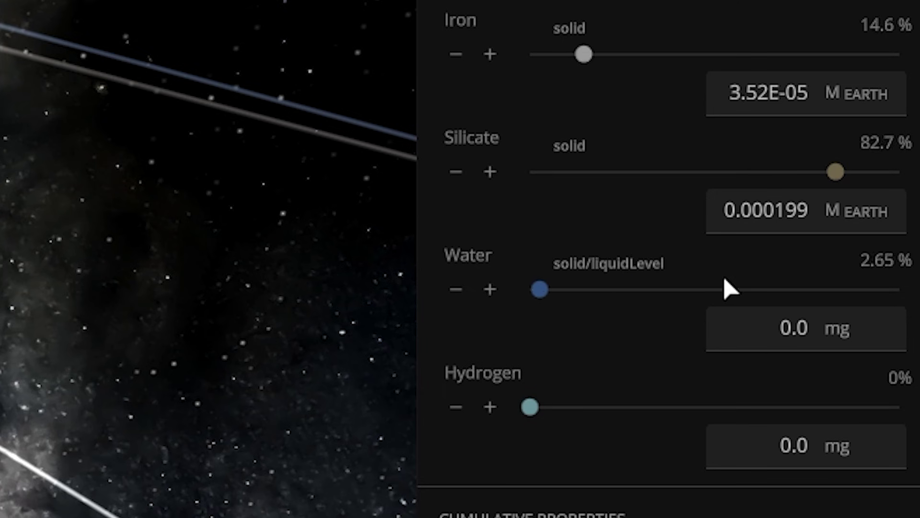
drag(724, 279, 901, 286)
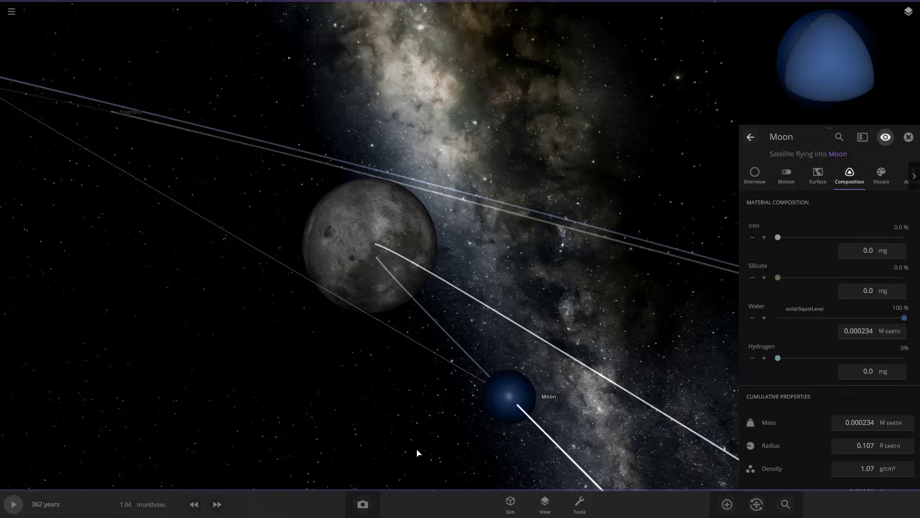
key(space)
key(space)
- Resume and slow the simulation to about 1.2 hours per second while inspecting the water impact site from several angles
drag(490, 325, 355, 392)
click(192, 504)
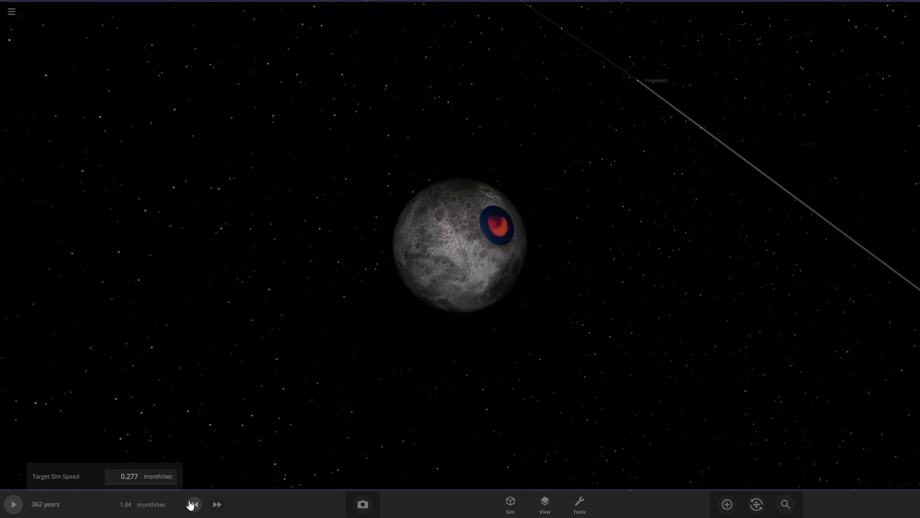
key(space)
click(192, 504)
click(192, 504)
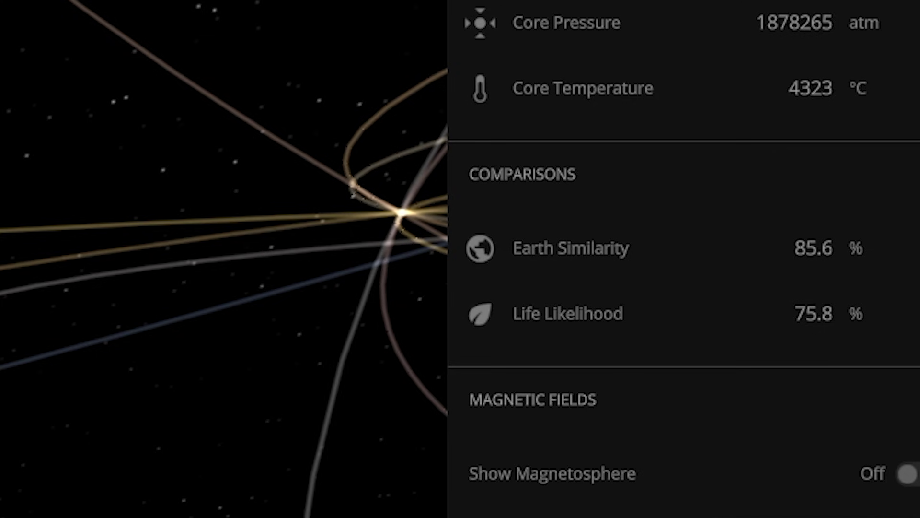
drag(489, 316, 317, 379)
scroll(489, 315, up, 4)
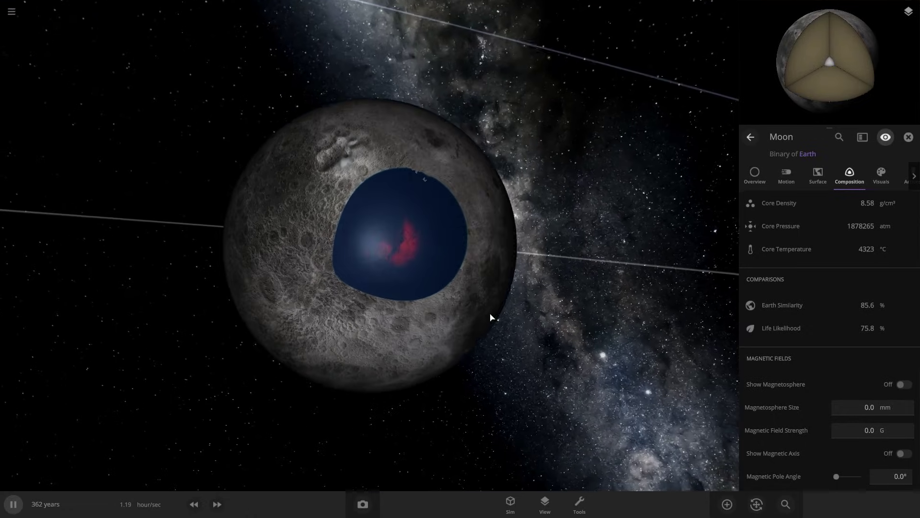
drag(491, 317, 379, 374)
- Speed up the simulation to about 2.7 days per second to let the Moon's surface evolve
click(216, 505)
click(218, 507)
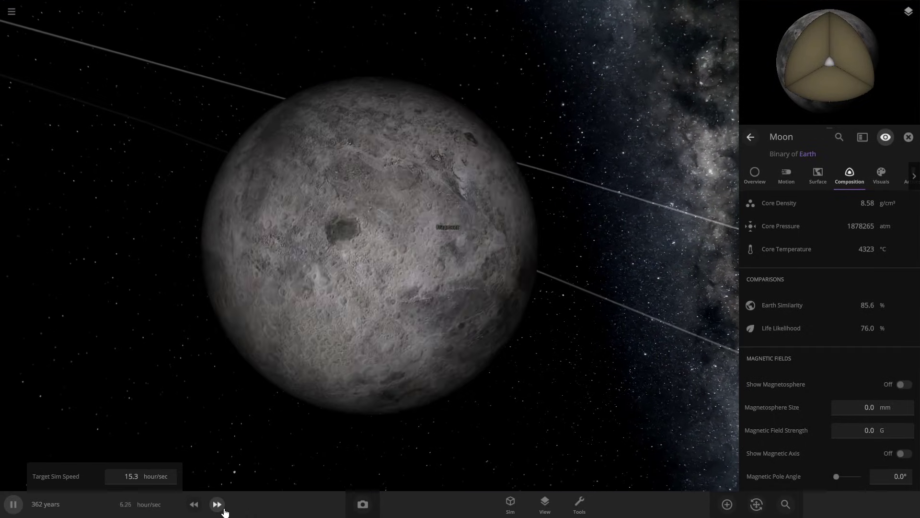
click(219, 509)
click(220, 510)
click(218, 508)
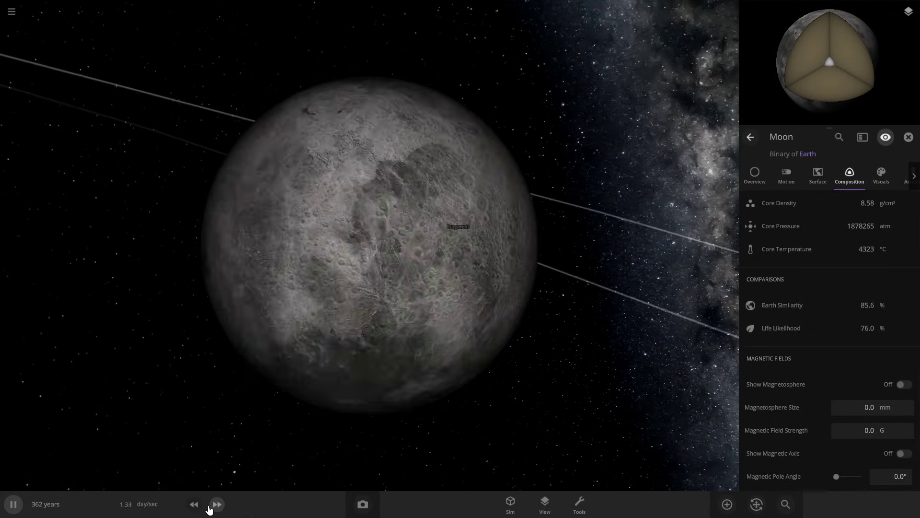
click(211, 506)
- Slow the simulation down to about 1.2 minutes per second
click(192, 503)
click(191, 505)
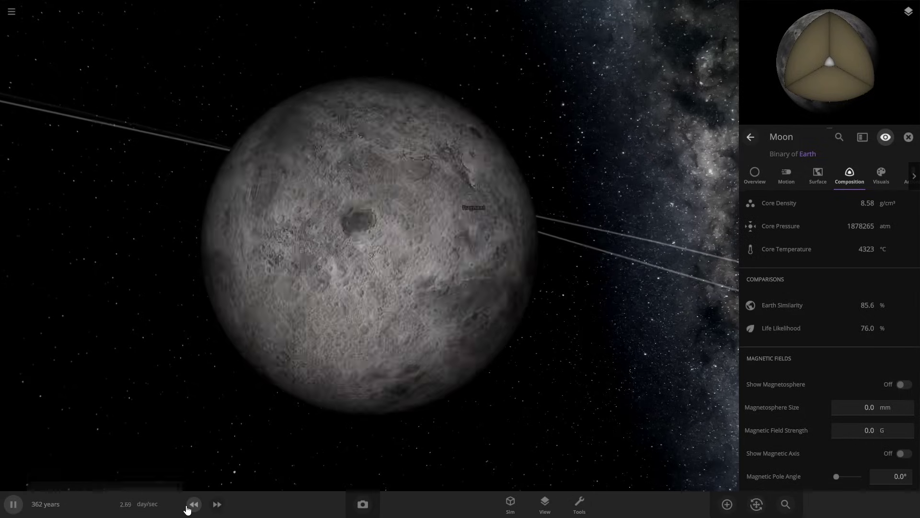
click(191, 505)
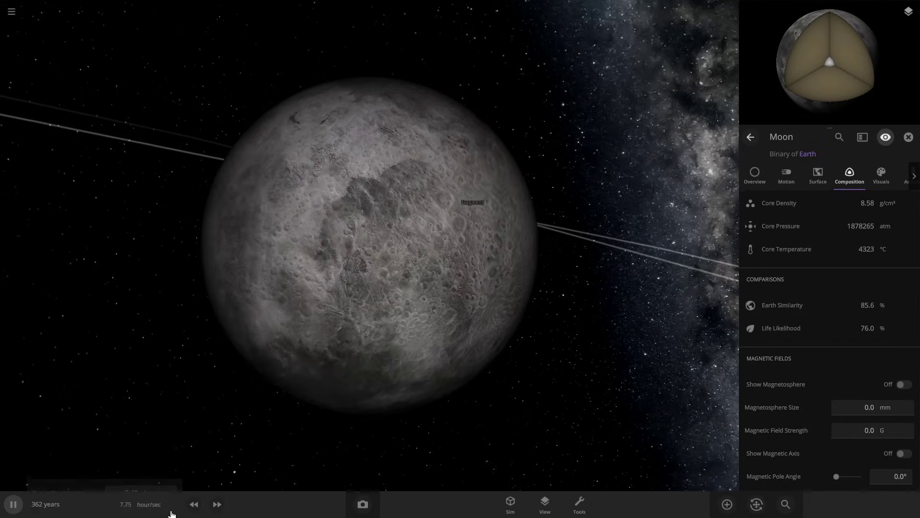
click(192, 505)
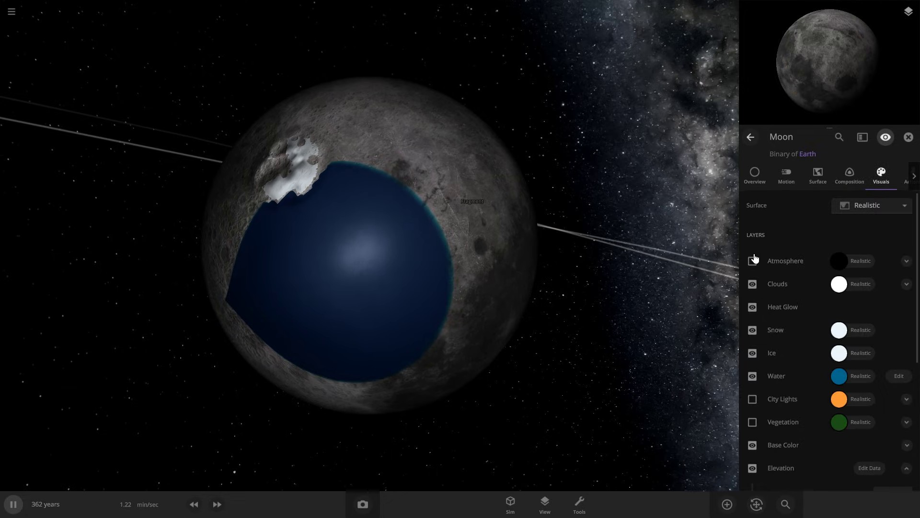
- Show the Moon's atmosphere layer and set its colour to deep blue #013DAC
click(753, 259)
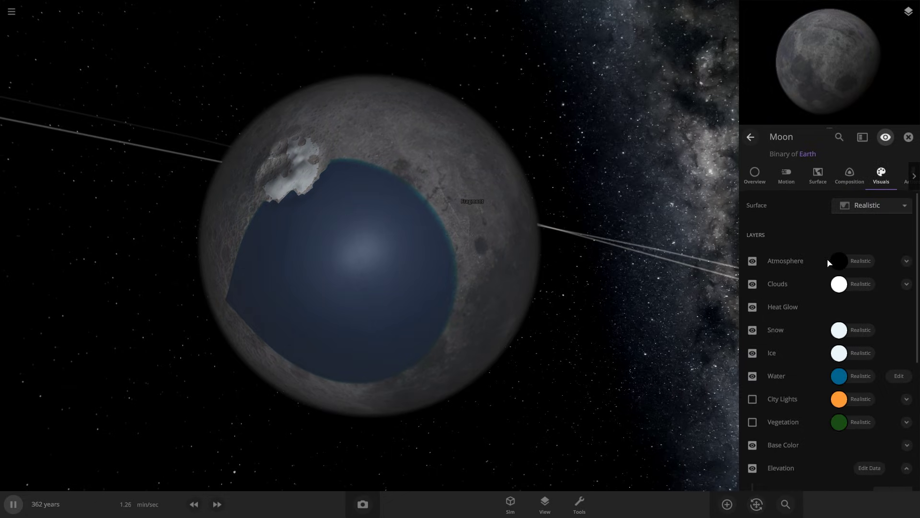
click(842, 263)
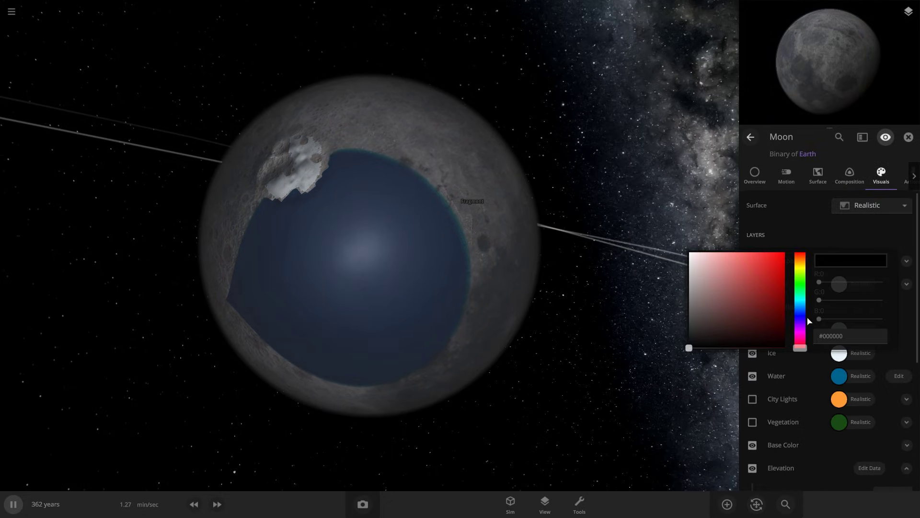
click(754, 300)
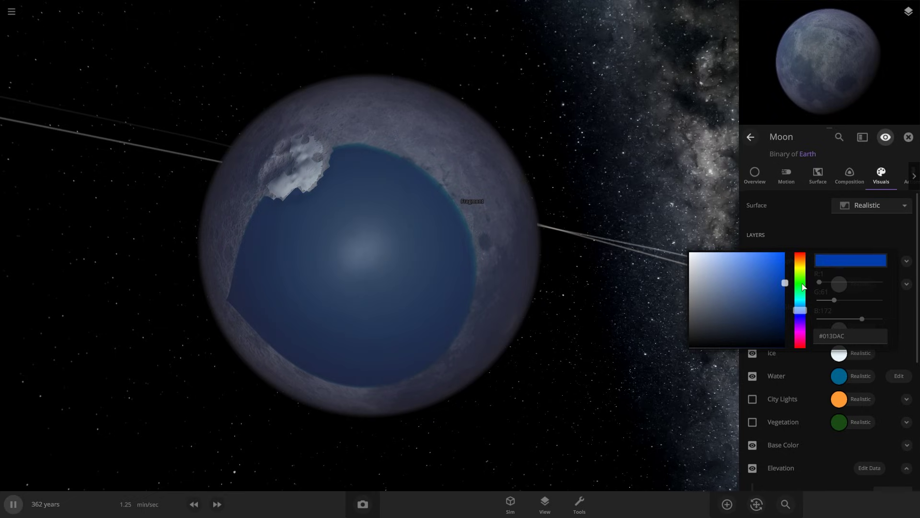
click(743, 281)
- Set the source of the Moon's base colour to Elevation and adjust its colour scheme
scroll(754, 364, down, 3)
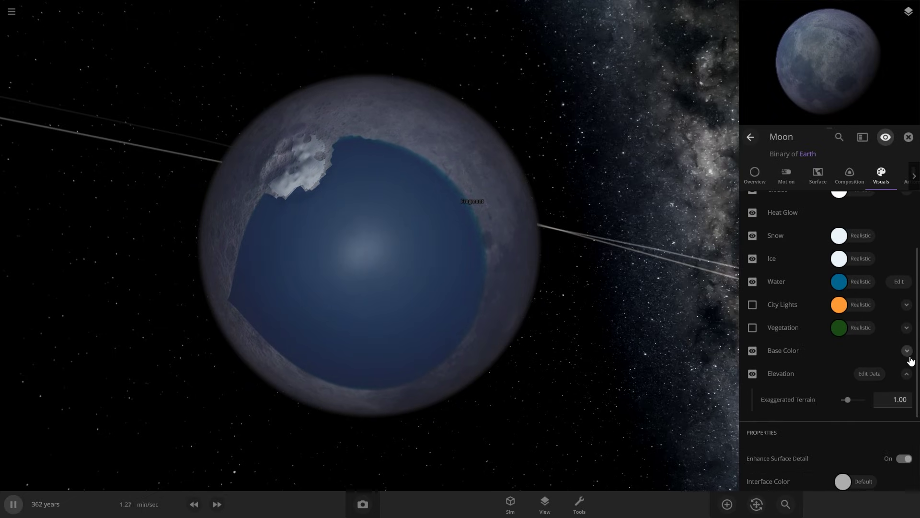
click(906, 351)
click(879, 403)
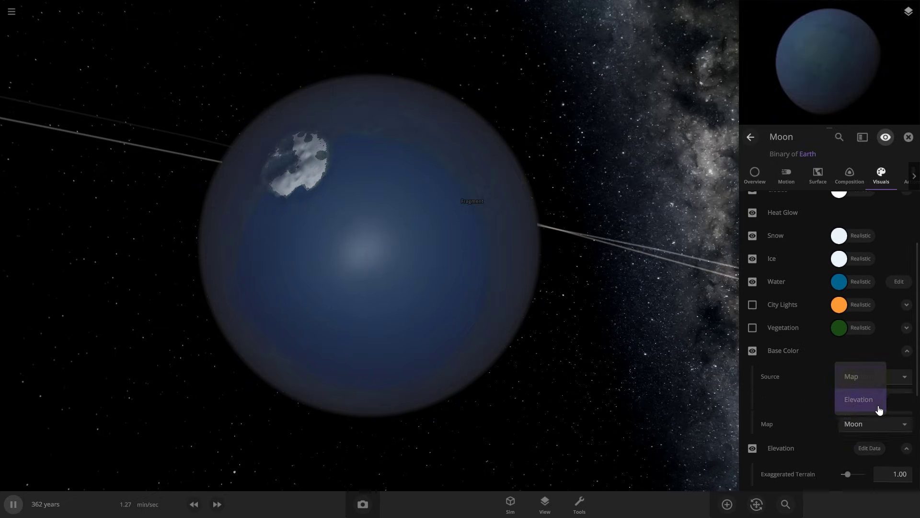
click(845, 425)
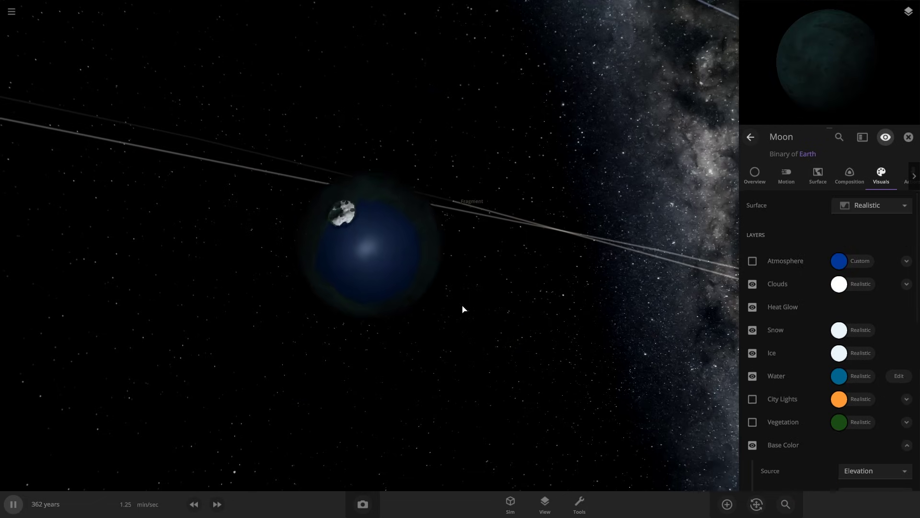
- Set the low-elevation base colour of the Moon to light gray #A6A6A6
scroll(462, 308, up, 5)
drag(462, 308, 613, 282)
scroll(824, 347, down, 5)
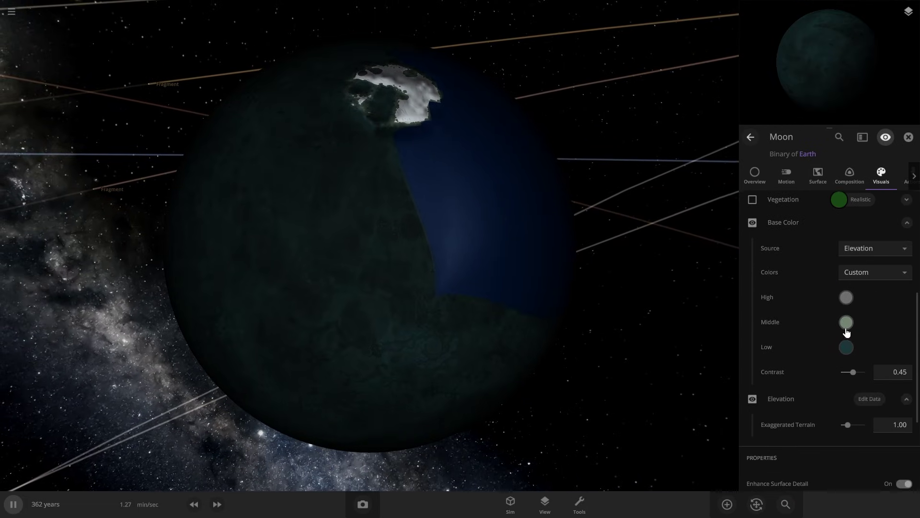
click(847, 346)
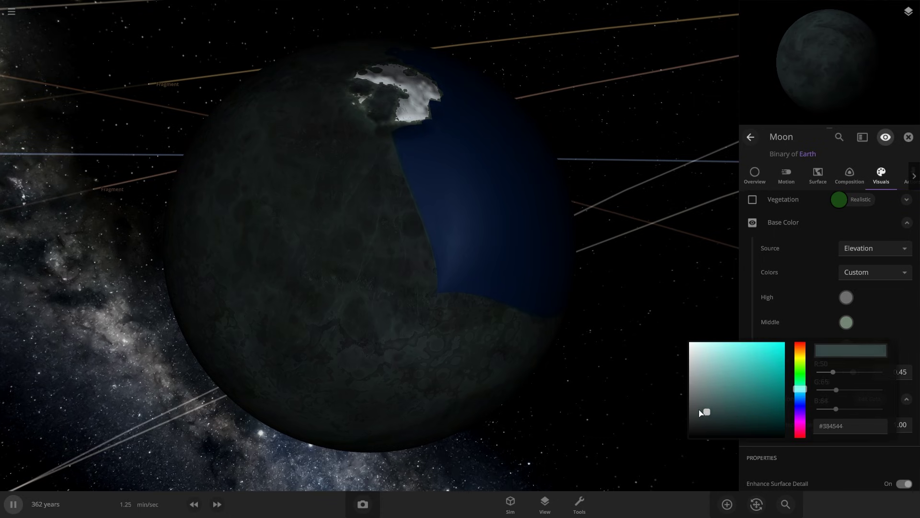
drag(700, 413, 676, 383)
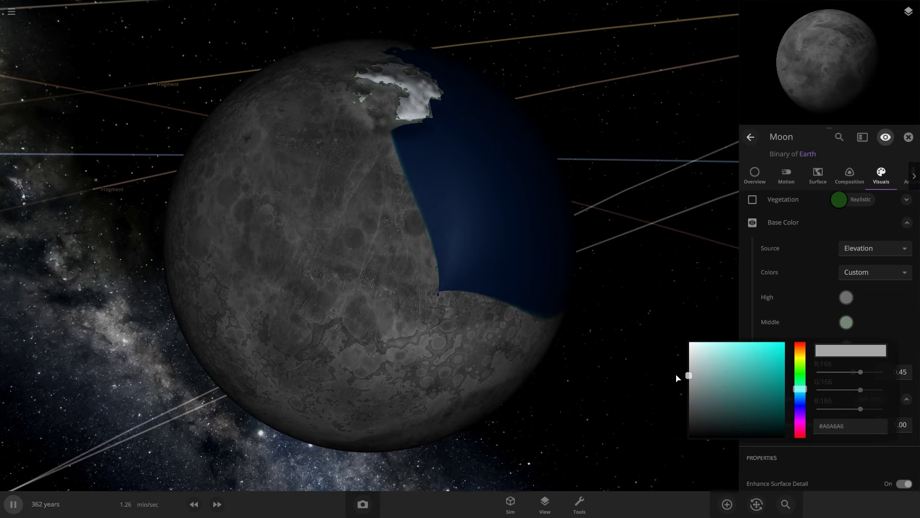
- Run the simulation at about 4.5 years per second, slow it to about 1.7 minutes per second, and inspect the Moon's dry side
click(217, 504)
click(217, 505)
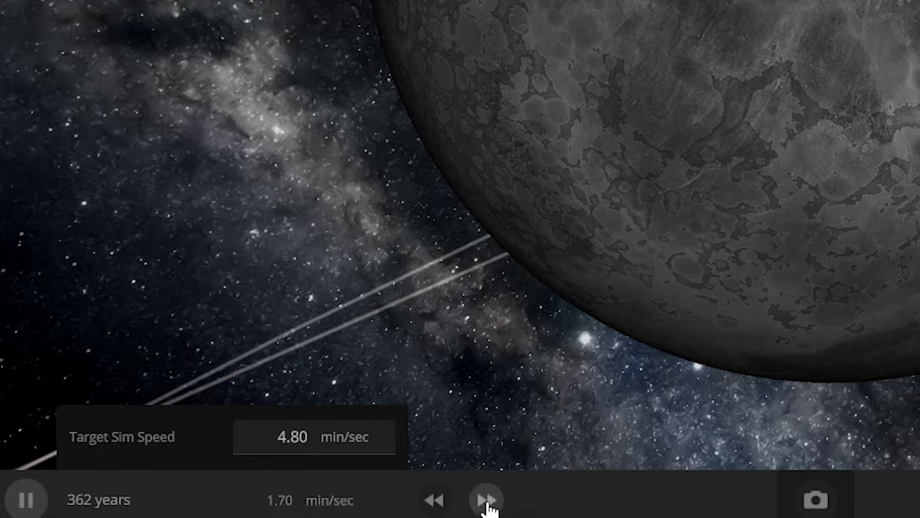
click(487, 501)
click(486, 501)
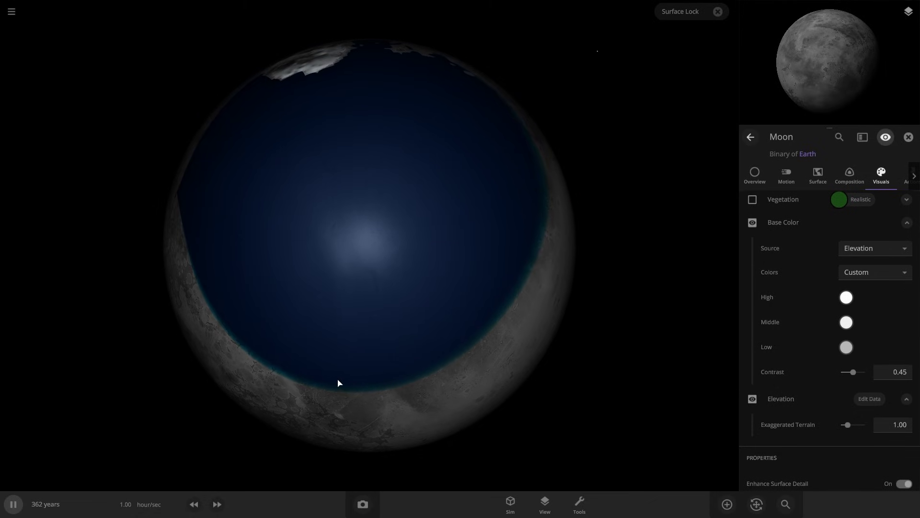
click(217, 504)
click(217, 505)
click(217, 504)
click(217, 504)
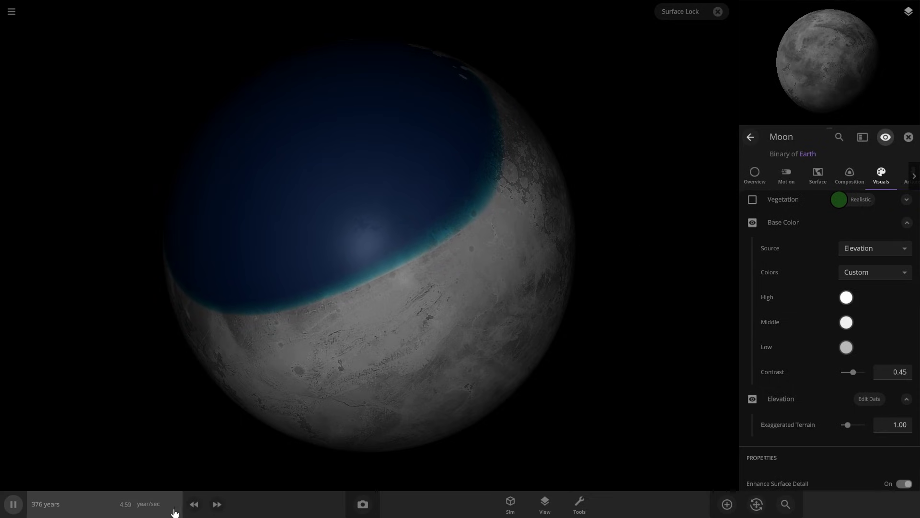
click(195, 504)
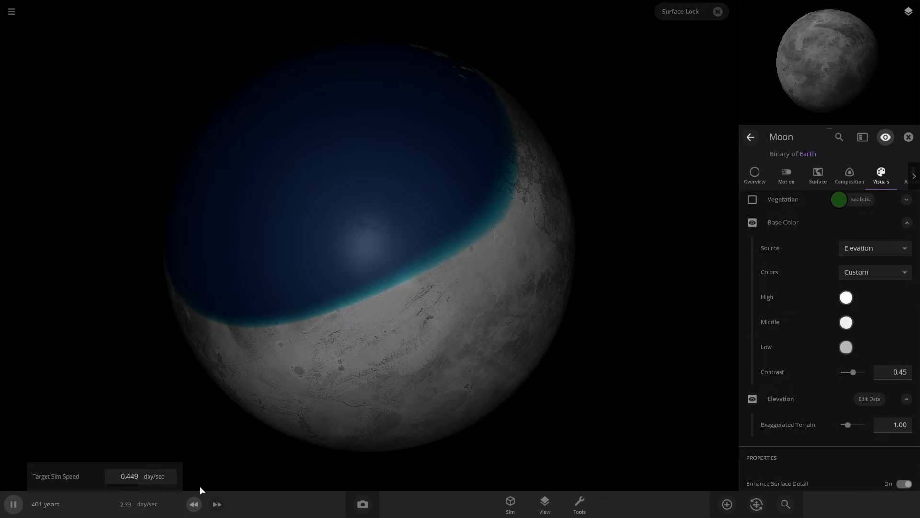
drag(408, 319, 273, 137)
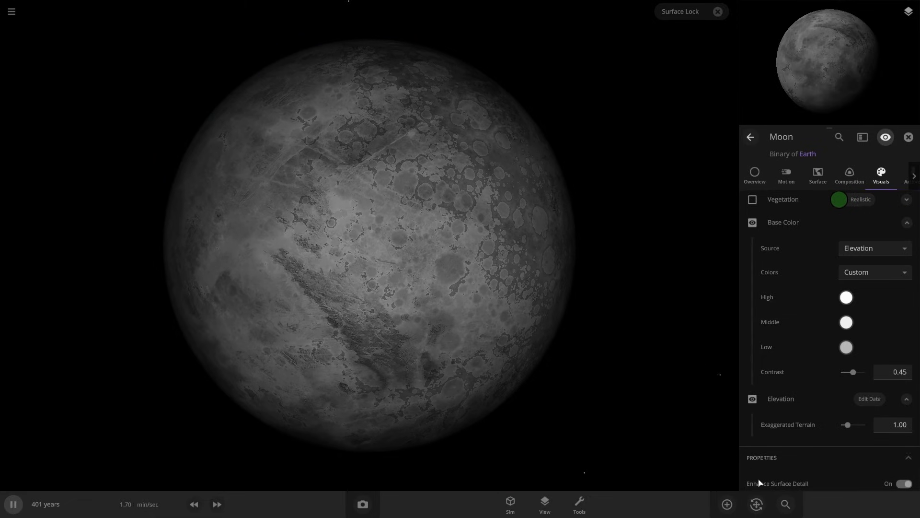
- Launch the water body Opit at the Moon, open its motion values for editing, and play out the impact before pausing
click(727, 504)
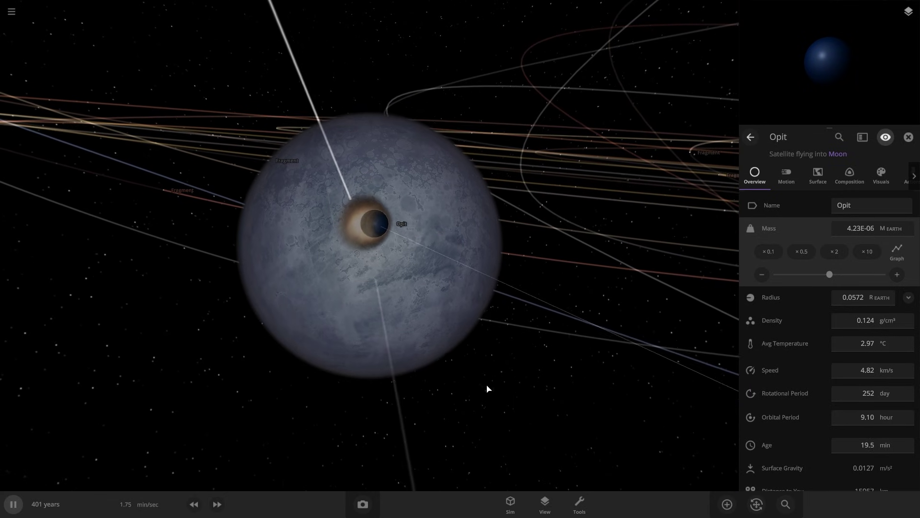
click(786, 176)
click(863, 279)
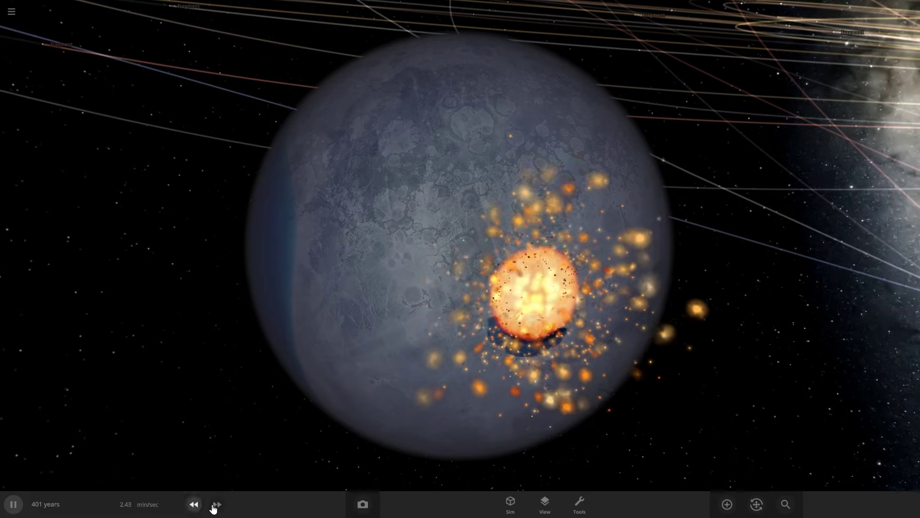
click(217, 504)
key(space)
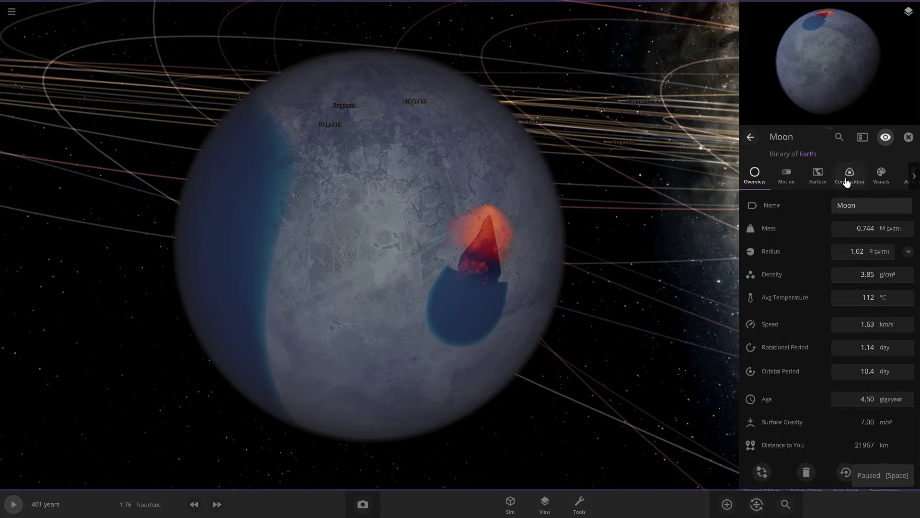
- Open the Moon's visual settings and resume the simulation to examine its water-covered terrain up close
click(881, 176)
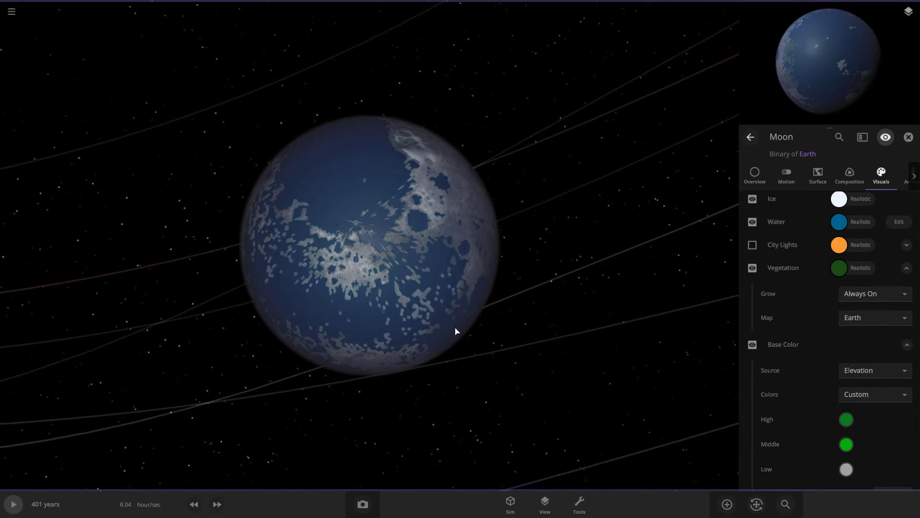
scroll(648, 270, up, 10)
key(space)
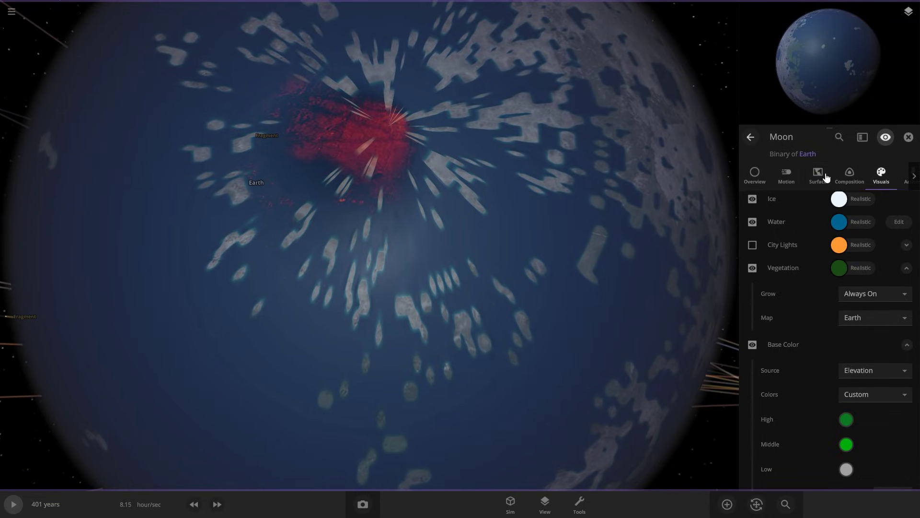
- Check the Moon's surface settings and open its overview properties
click(820, 175)
scroll(815, 312, down, 1)
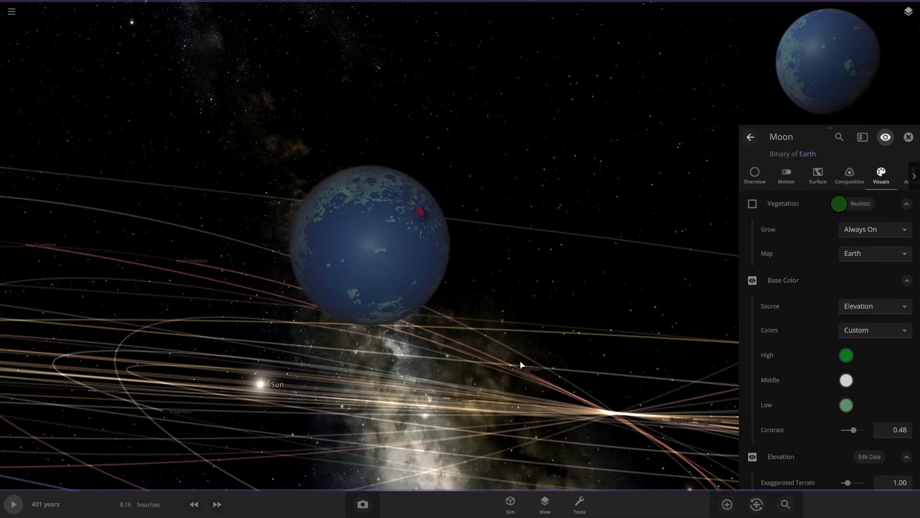
click(762, 182)
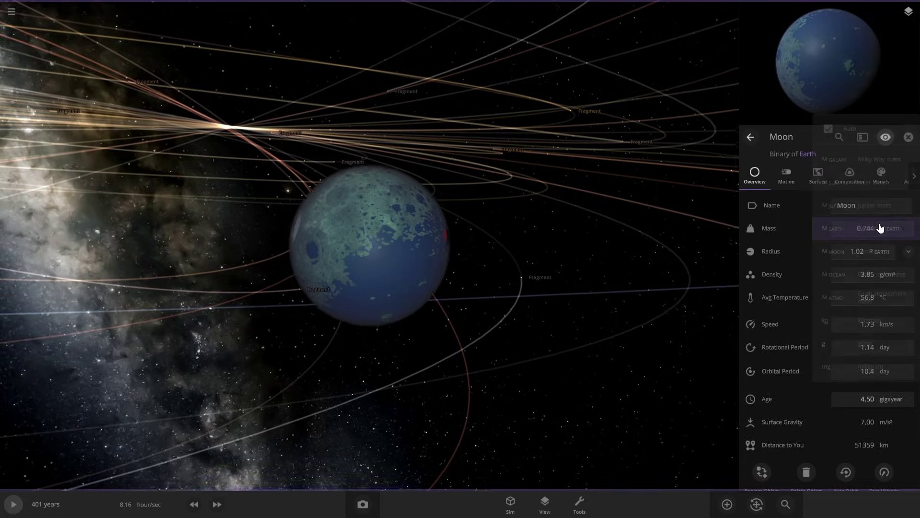
- Display the Moon's mass in Moon masses and inspect its land and water from several sides
click(886, 229)
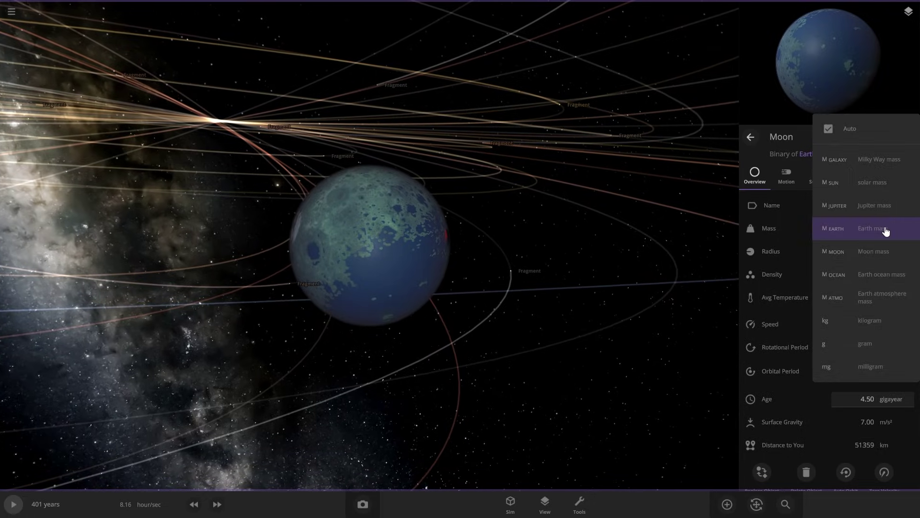
click(886, 251)
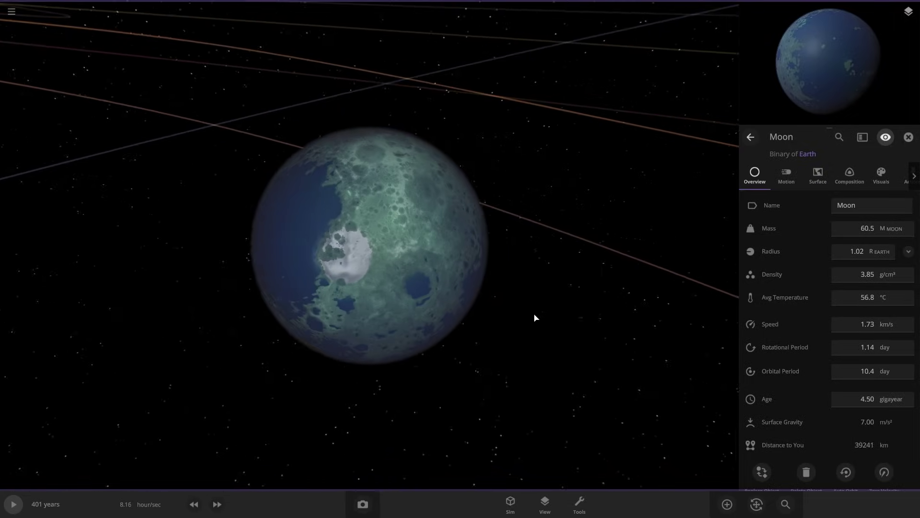
scroll(537, 317, up, 5)
scroll(572, 314, down, 3)
drag(594, 304, 657, 340)
mouse_move(451, 309)
mouse_down()
mouse_move(549, 316)
mouse_move(660, 344)
mouse_up()
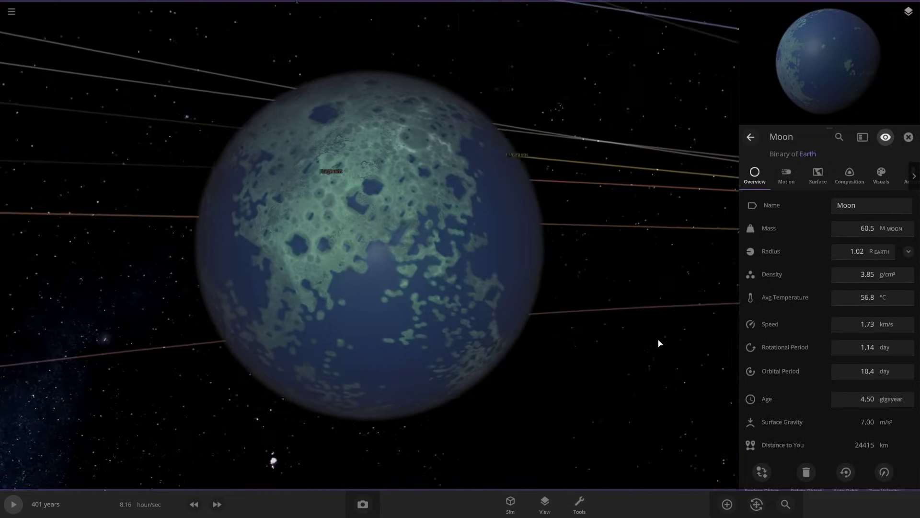
mouse_move(399, 326)
mouse_down()
mouse_move(550, 346)
mouse_move(607, 390)
mouse_up()
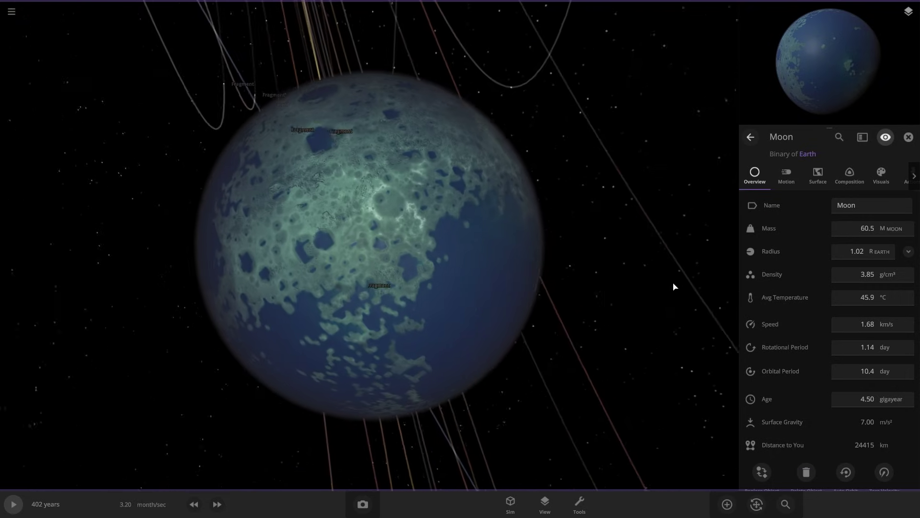
drag(674, 284, 703, 253)
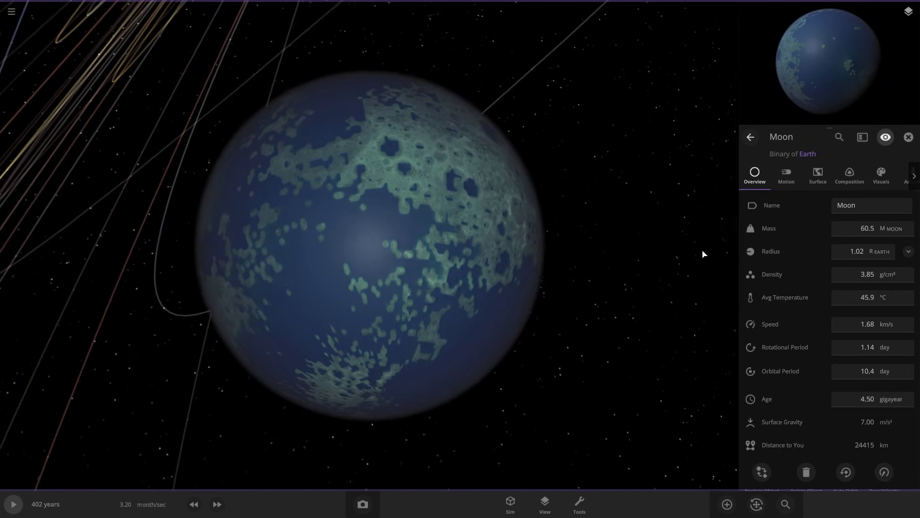
- Review the Moon's surface and composition data, then check its Earth similarity and life likelihood
click(814, 177)
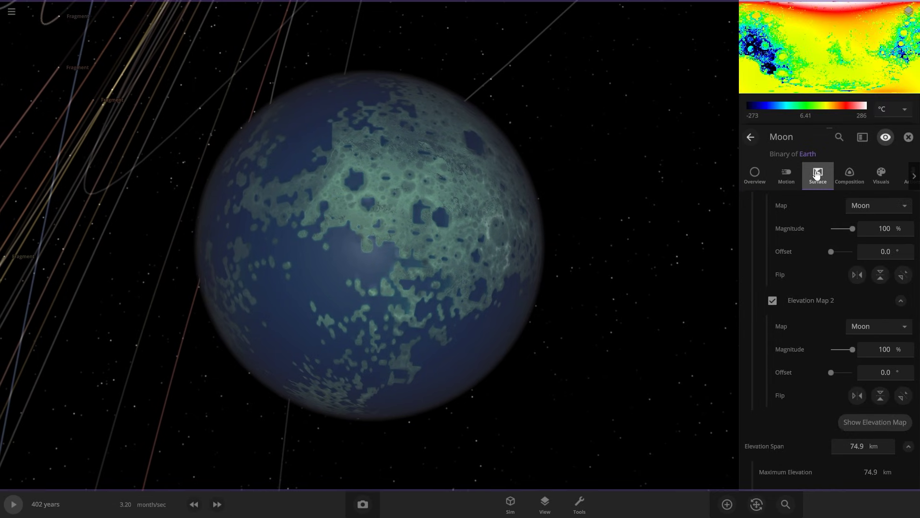
click(852, 184)
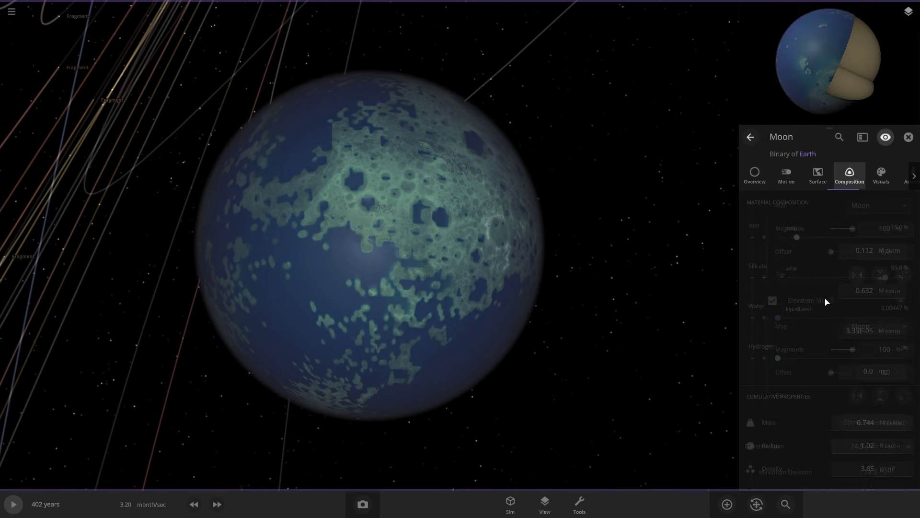
scroll(821, 398, down, 10)
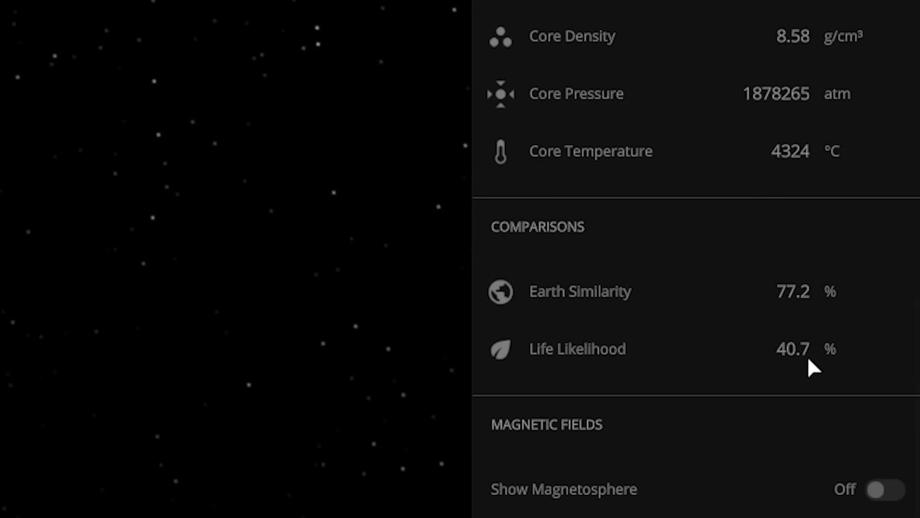
scroll(593, 396, down, 5)
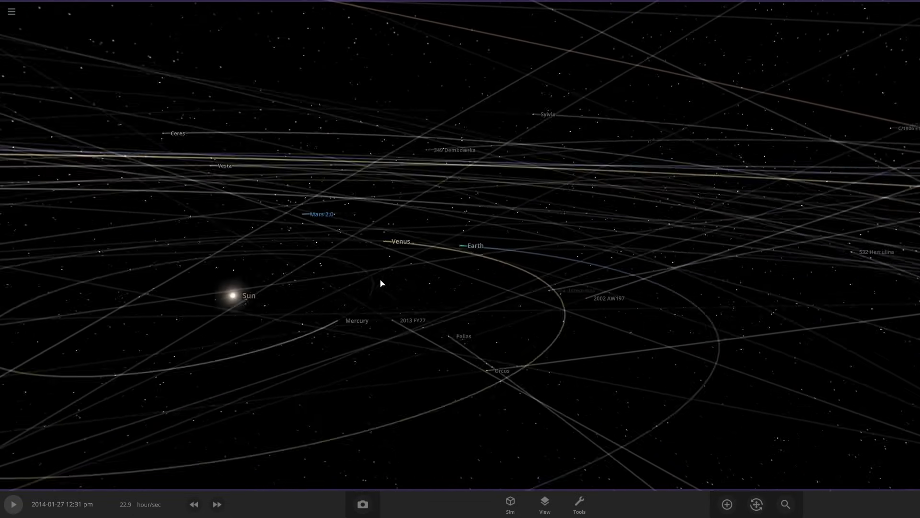
- Focus on Mars 2.0 in the solar system simulation and examine the planet from several angles
double_click(377, 216)
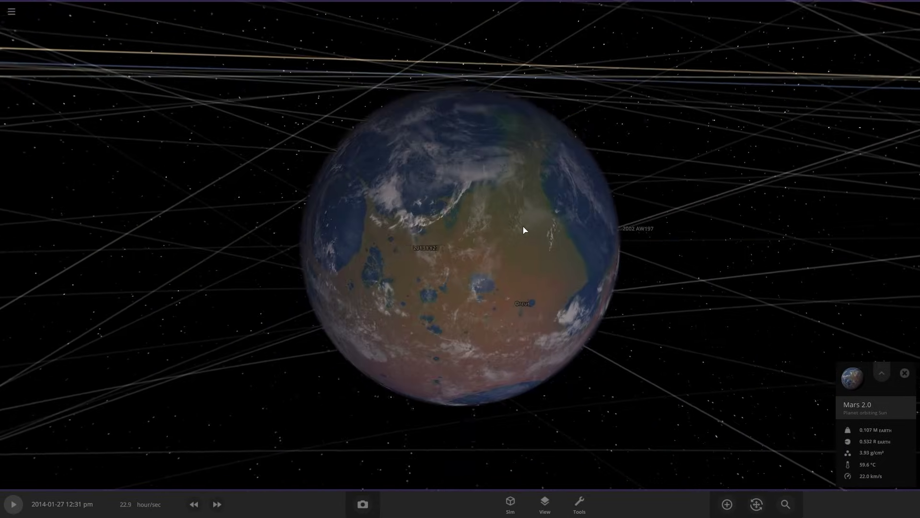
drag(518, 200, 545, 218)
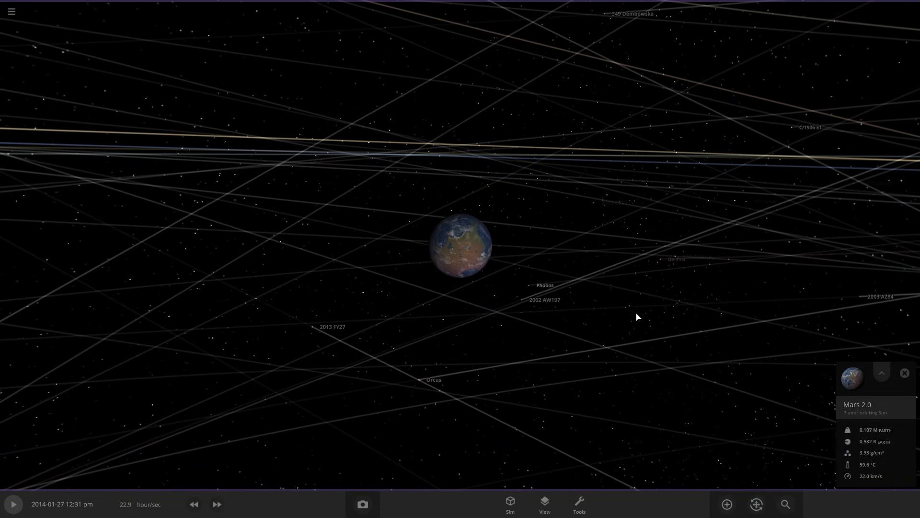
drag(637, 317, 572, 260)
scroll(727, 323, up, 5)
drag(652, 325, 641, 279)
- Select Earth among the inner planets' orbits and centre the view on it
scroll(728, 324, down, 12)
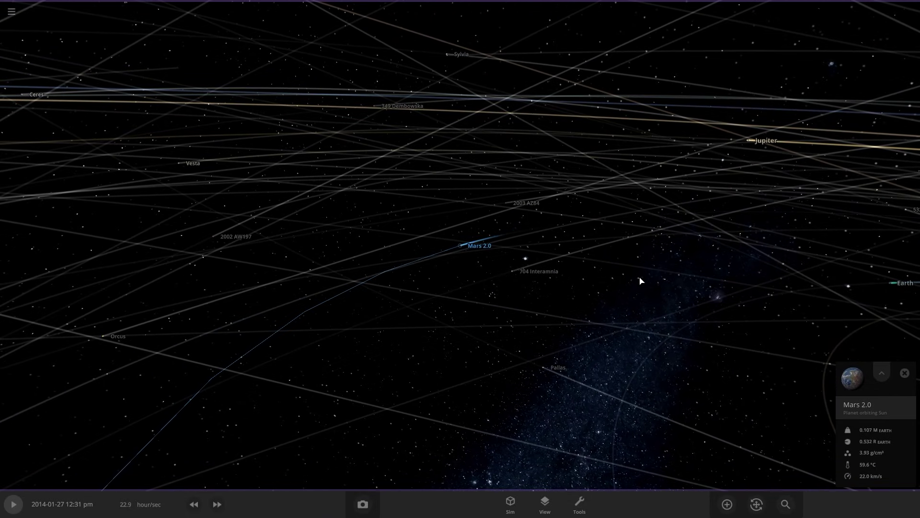
scroll(521, 226, down, 10)
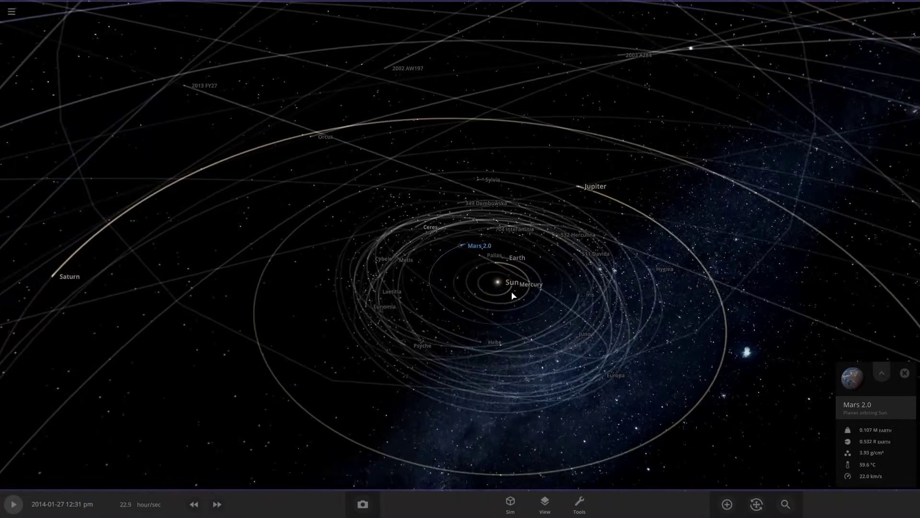
click(510, 261)
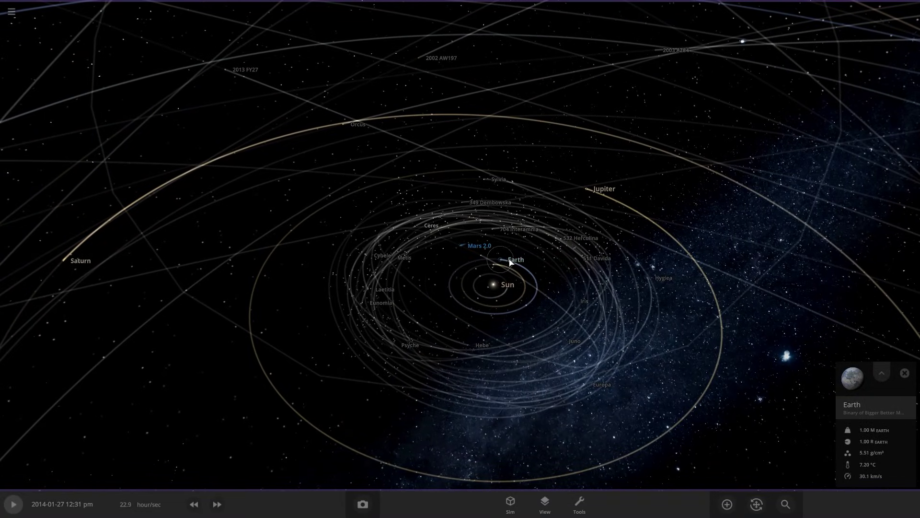
double_click(501, 262)
scroll(514, 293, up, 6)
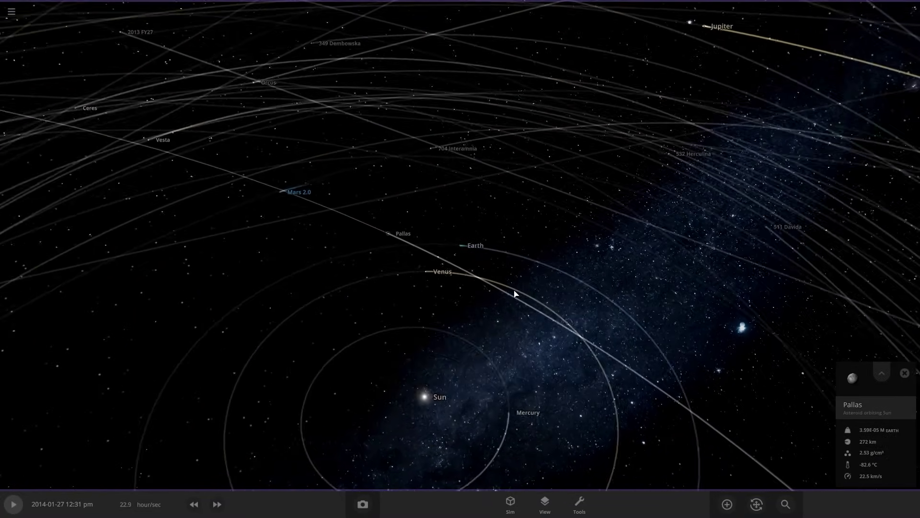
- Focus on Venus, examine it up close, and view its orbit around the Sun
click(402, 293)
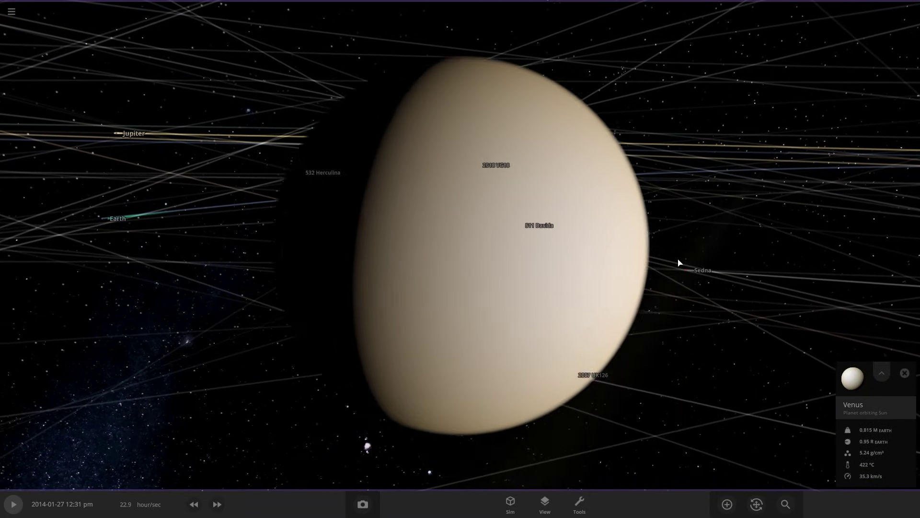
scroll(677, 259, down, 10)
drag(677, 260, 190, 271)
scroll(478, 262, up, 4)
scroll(478, 263, up, 4)
scroll(484, 303, down, 10)
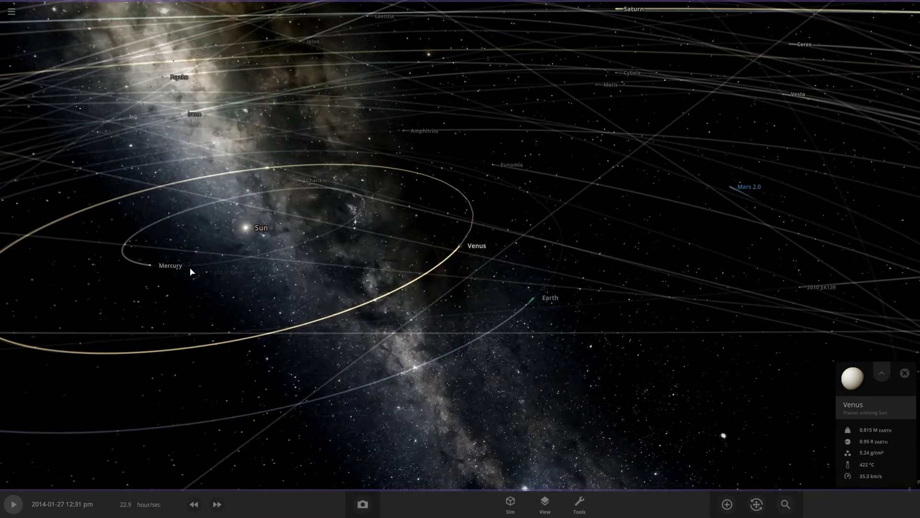